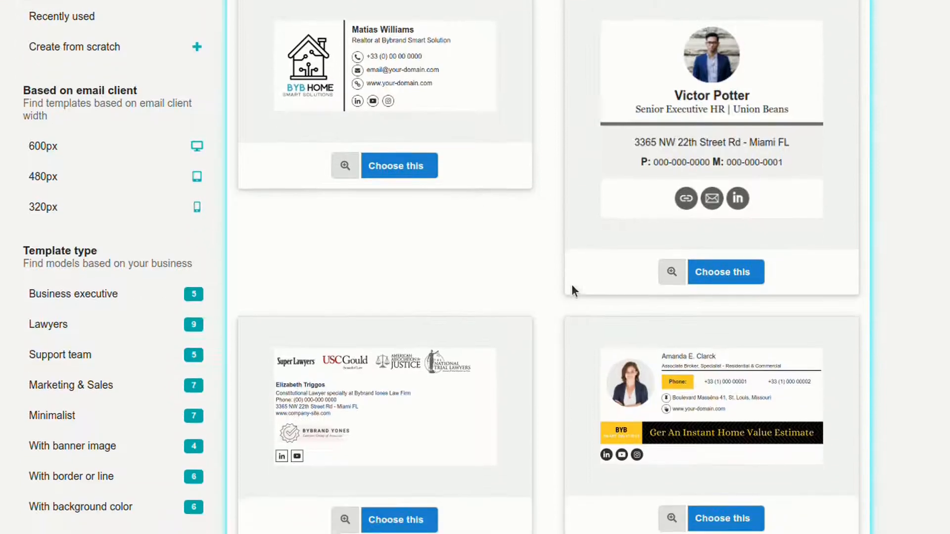
Choose the first featured email signature template, with a round portrait above the sales manager assistant's details.
scroll(261, 160, up, 3)
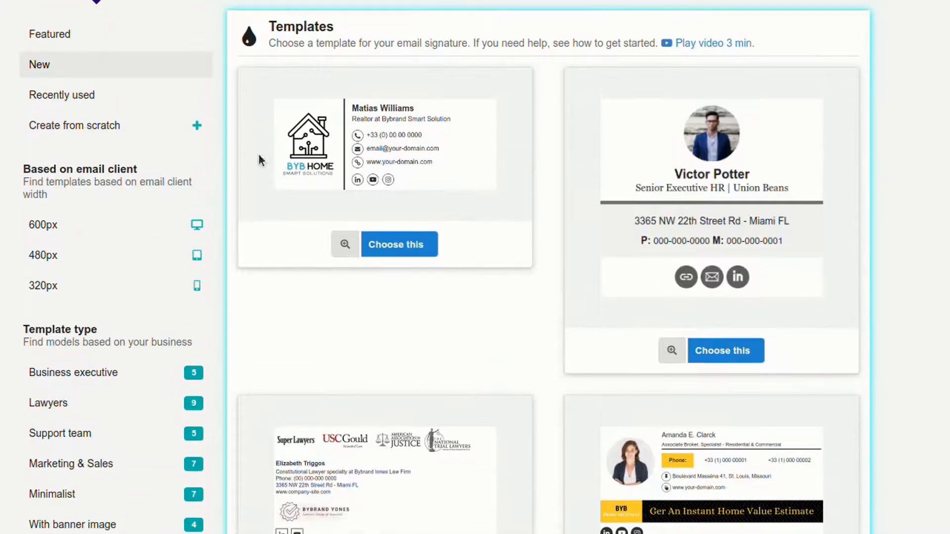
click(78, 44)
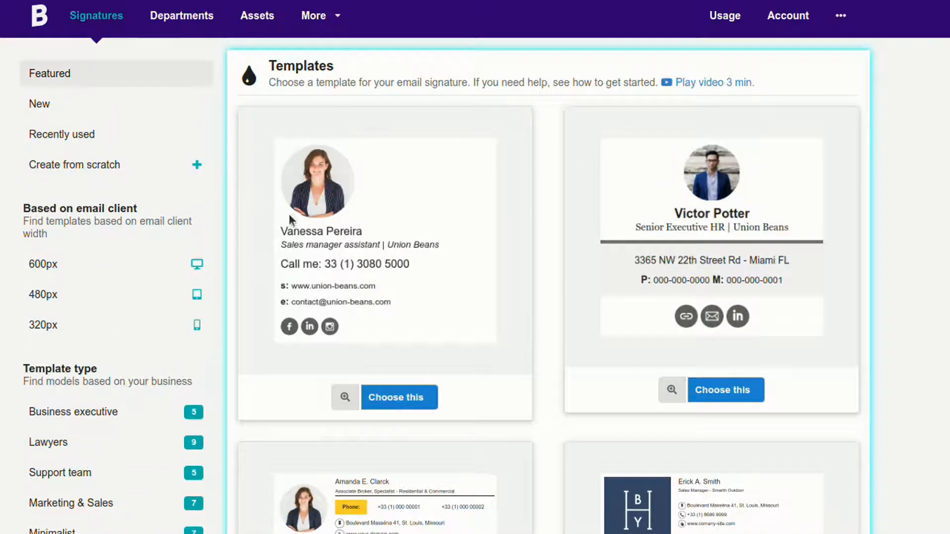
click(397, 398)
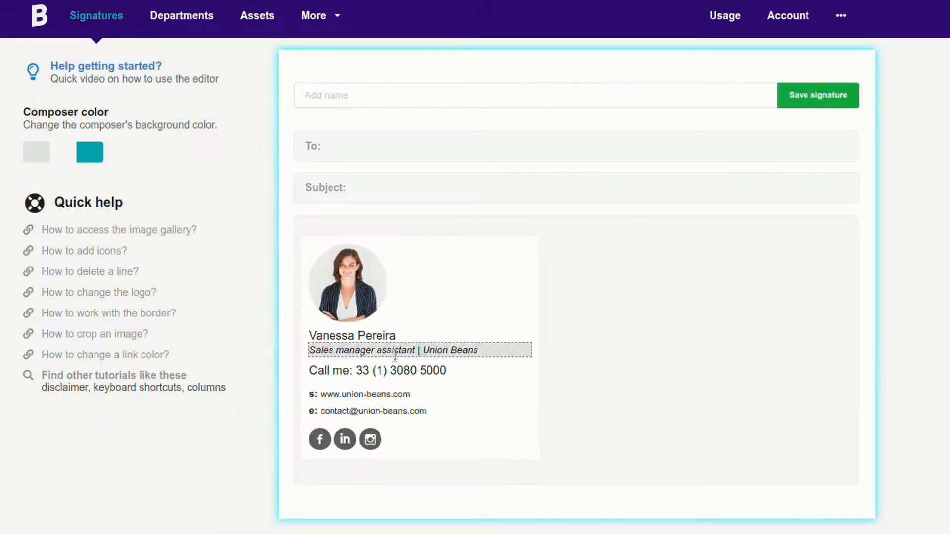
Replace the template's sample name with the contact's full name.
scroll(549, 335, down, 1)
click(463, 278)
triple_click(460, 278)
Replace the job title line under the name with "Key Account Manager - Company Name".
click(496, 296)
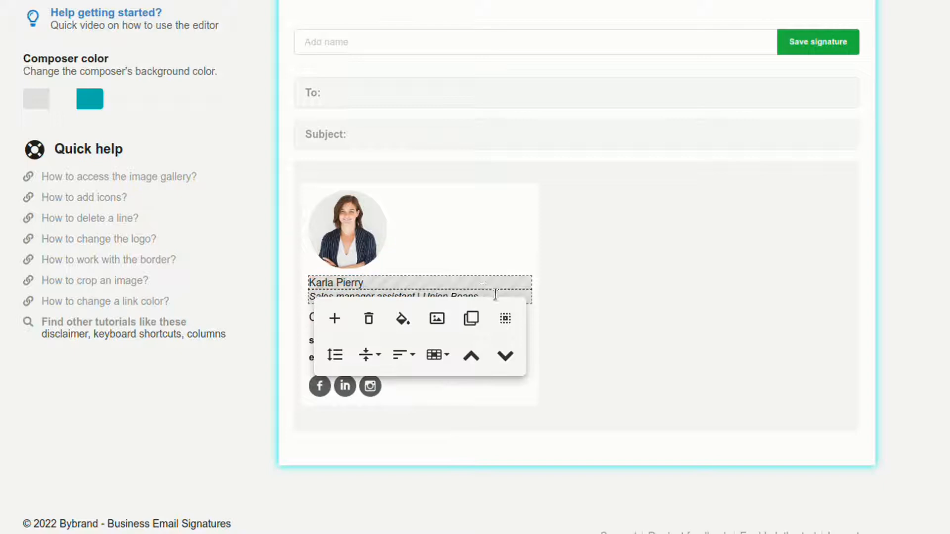
triple_click(495, 295)
key(BackSpace)
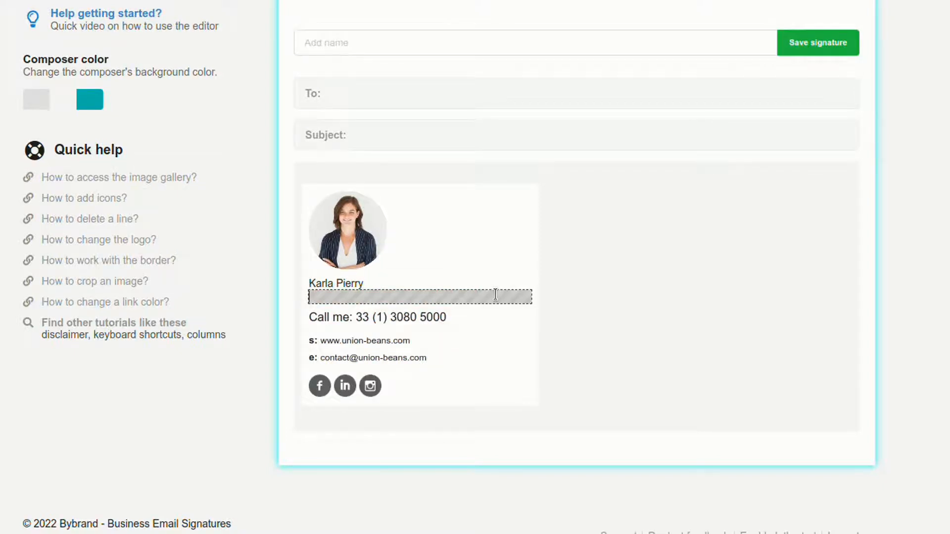
text(Key Account m)
key(BackSpace)
text(Manager - Comp)
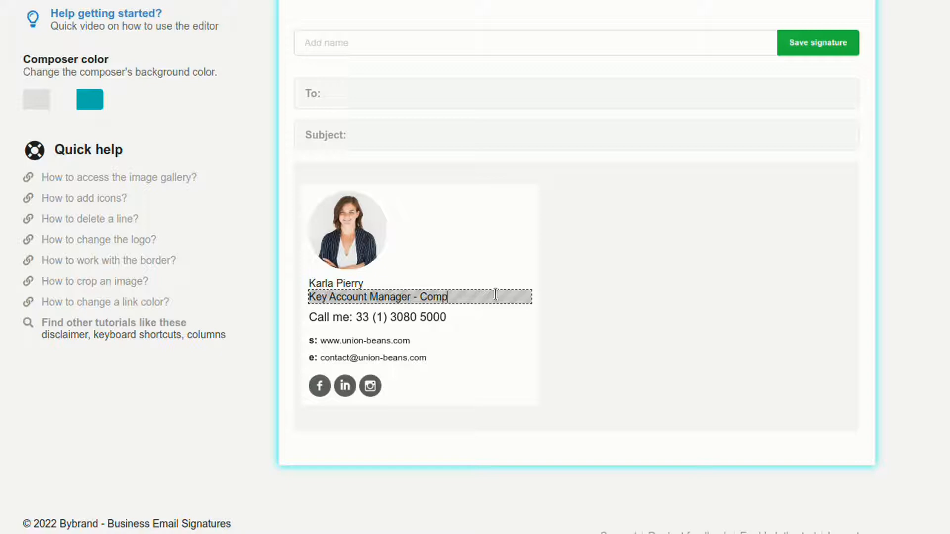
text(any Name)
Enlarge the text of the name line and make it bold.
click(384, 286)
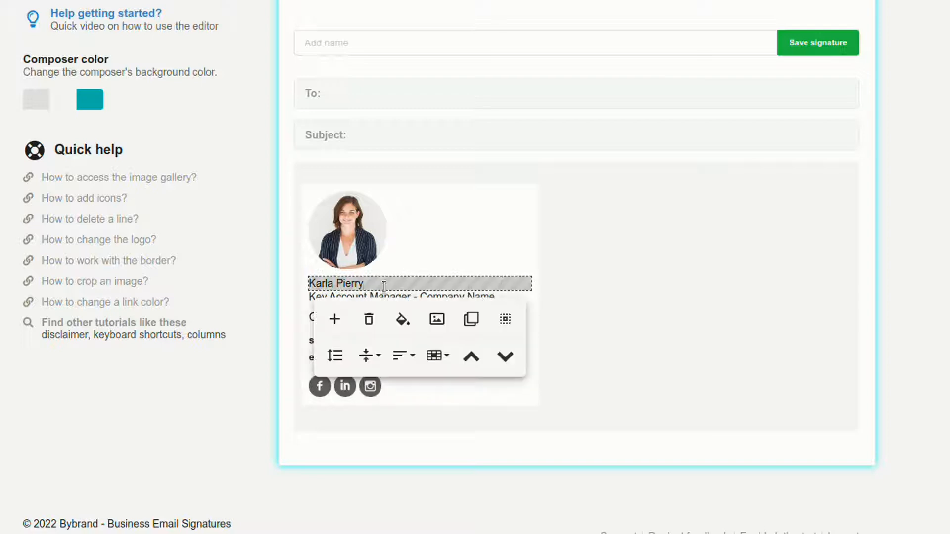
click(505, 319)
click(315, 311)
click(318, 396)
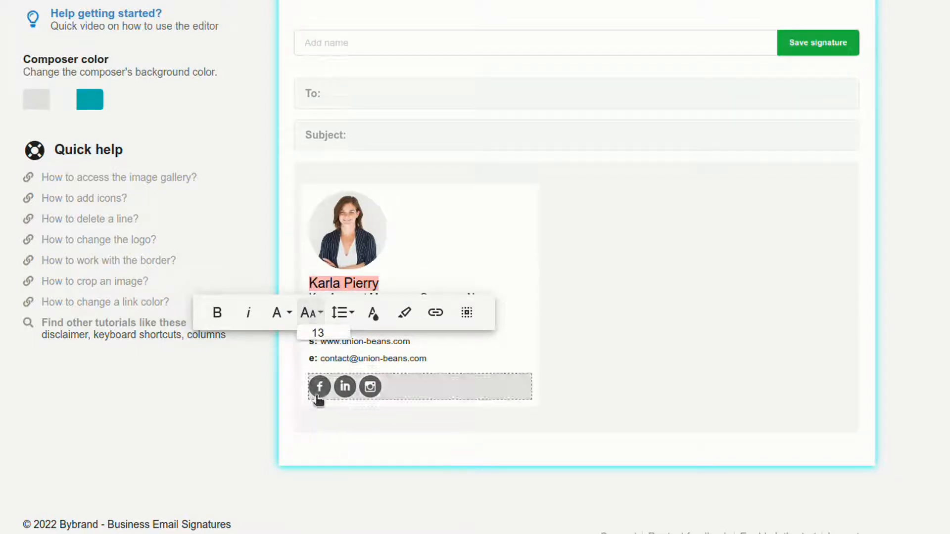
click(217, 313)
click(595, 296)
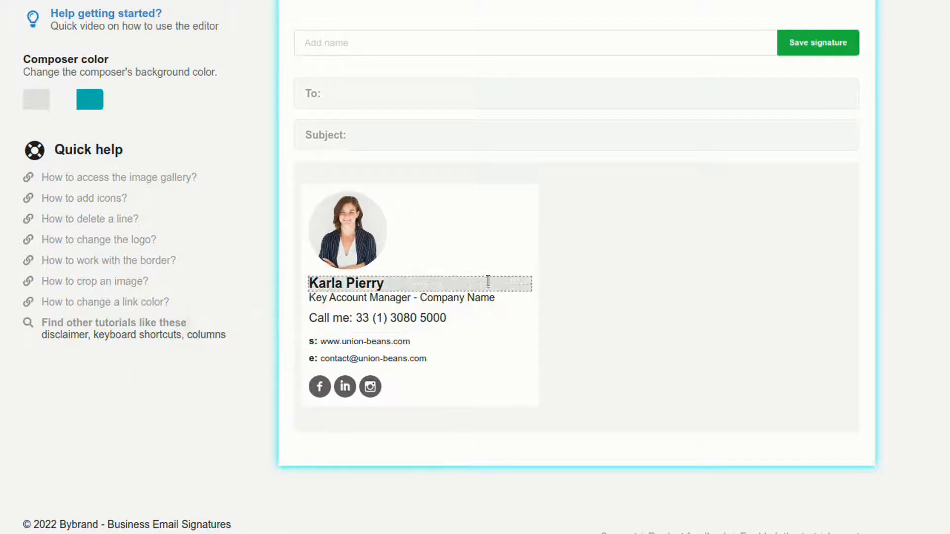
Replace the portrait with the uploaded photo of the woman against a purple wall, and scale it down.
click(361, 243)
click(260, 222)
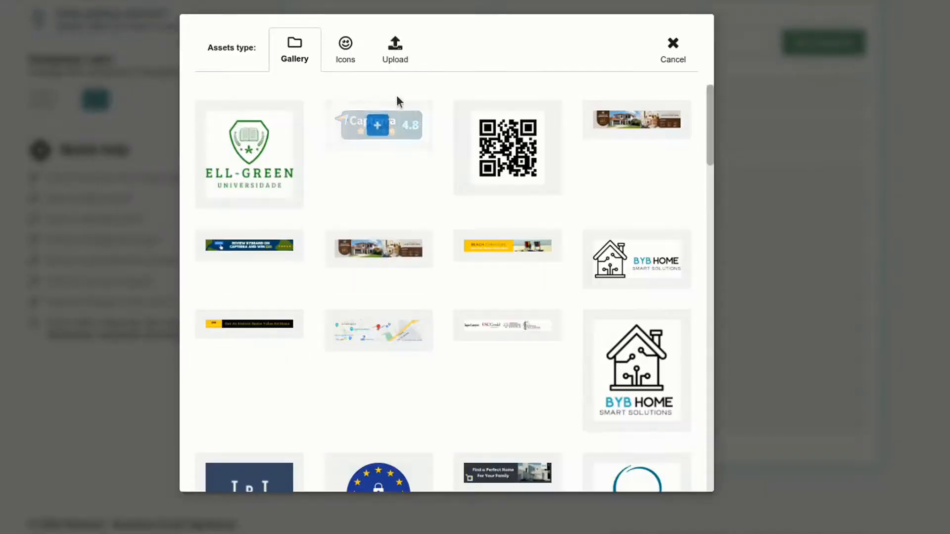
click(400, 55)
click(240, 356)
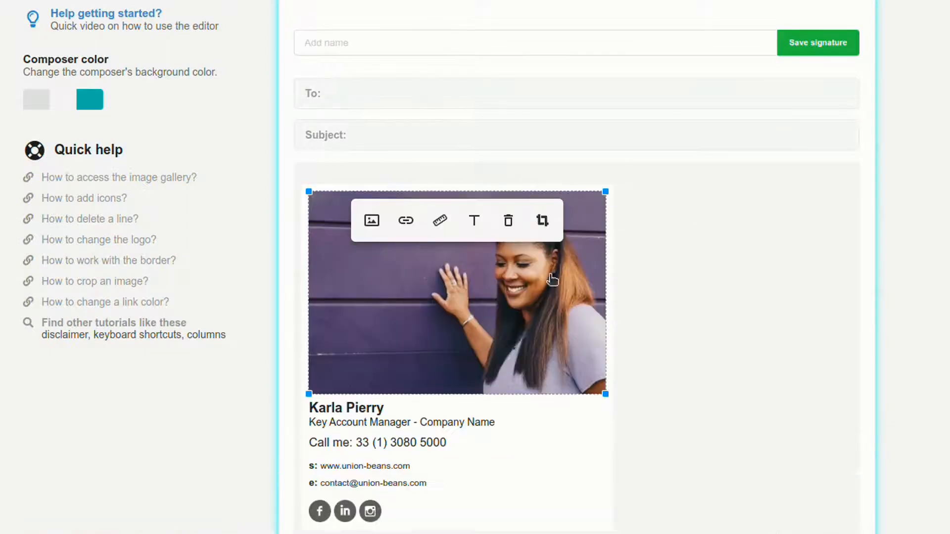
drag(602, 192, 423, 217)
click(643, 224)
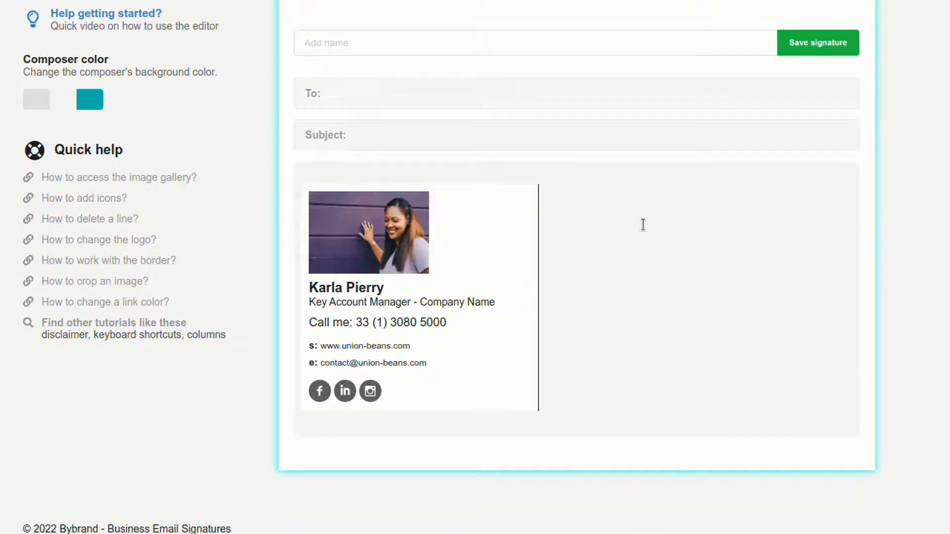
Crop the photo to a circle around the woman's head and raised hand, and shrink it to a small portrait.
click(364, 243)
click(454, 223)
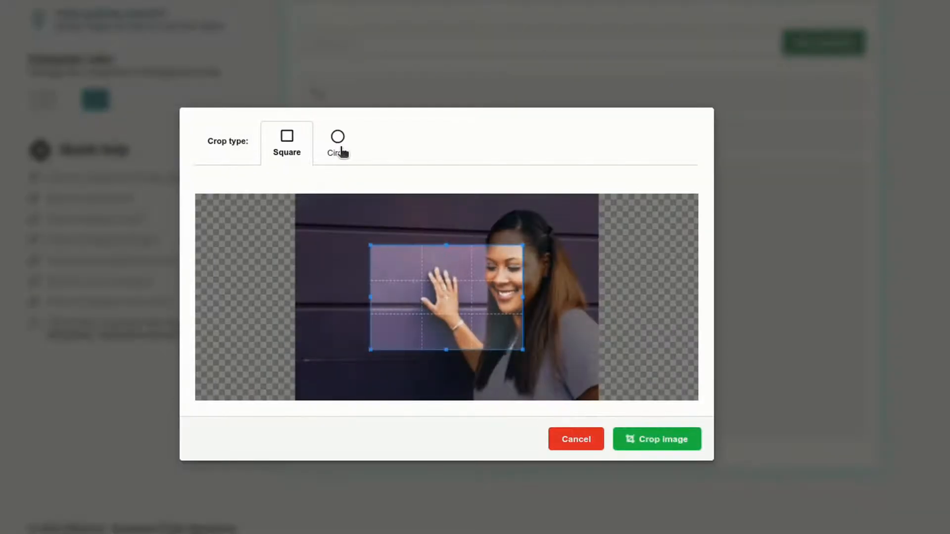
click(337, 148)
drag(436, 292, 457, 246)
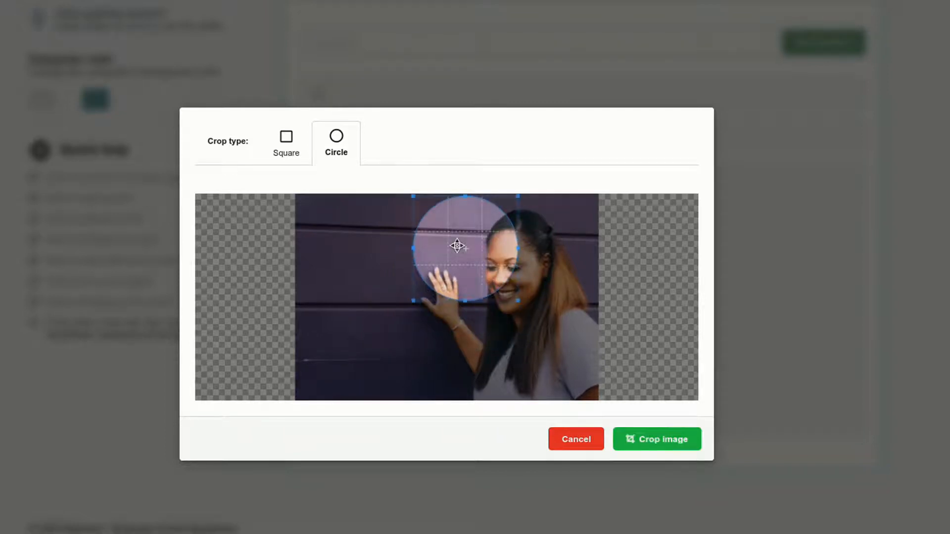
drag(515, 304, 578, 390)
drag(517, 344, 515, 324)
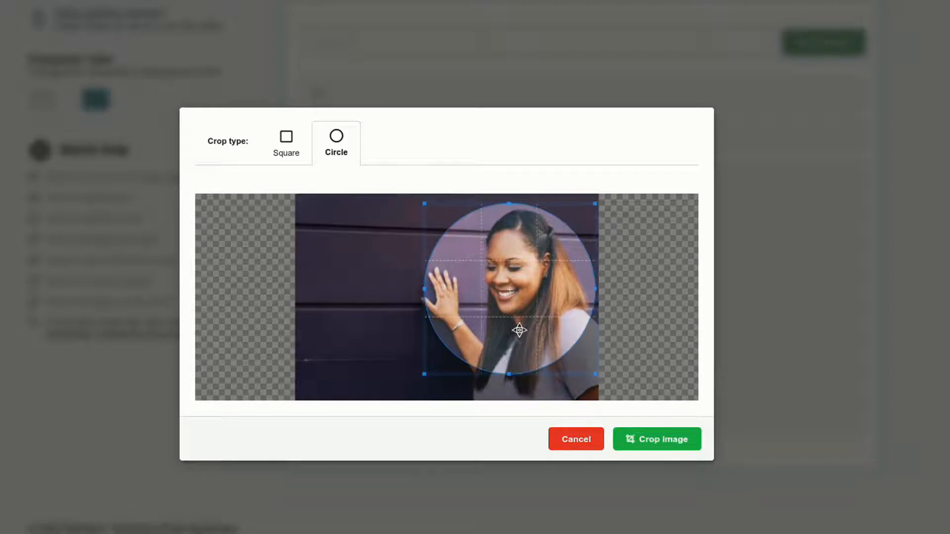
click(648, 445)
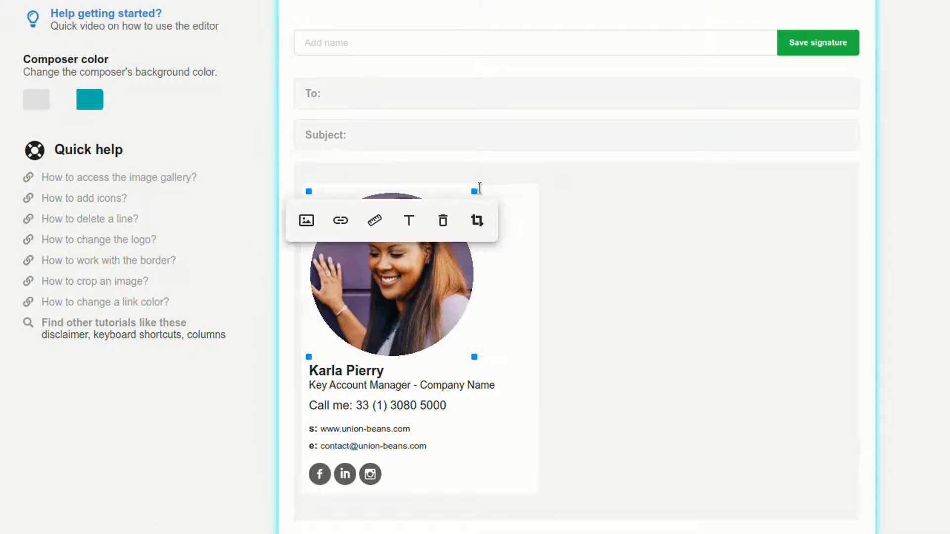
drag(476, 190, 378, 221)
click(660, 246)
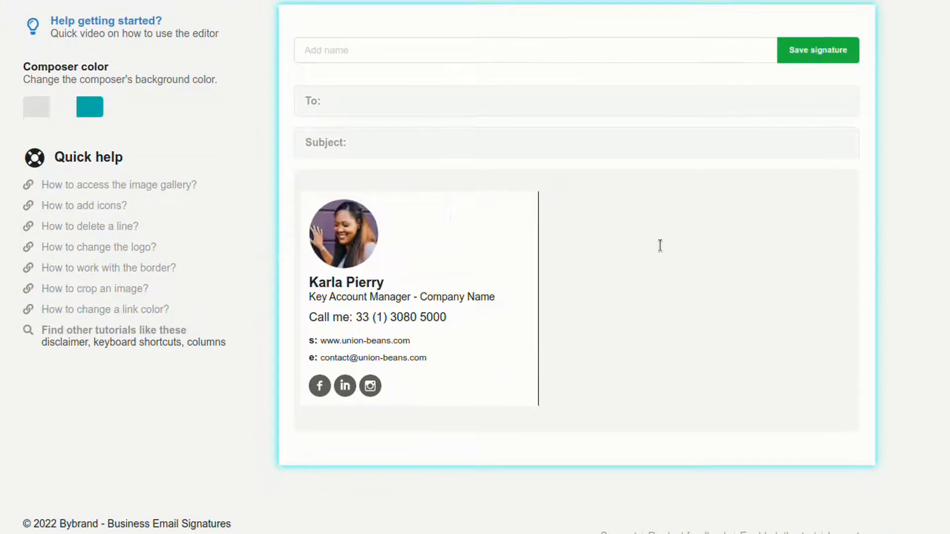
Delete the template's website, phone and email rows from the signature.
click(474, 335)
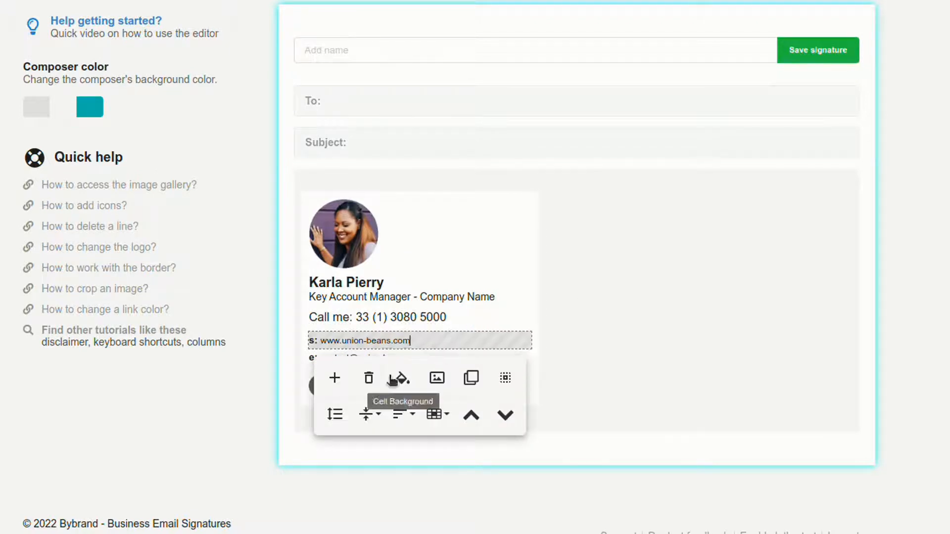
click(367, 377)
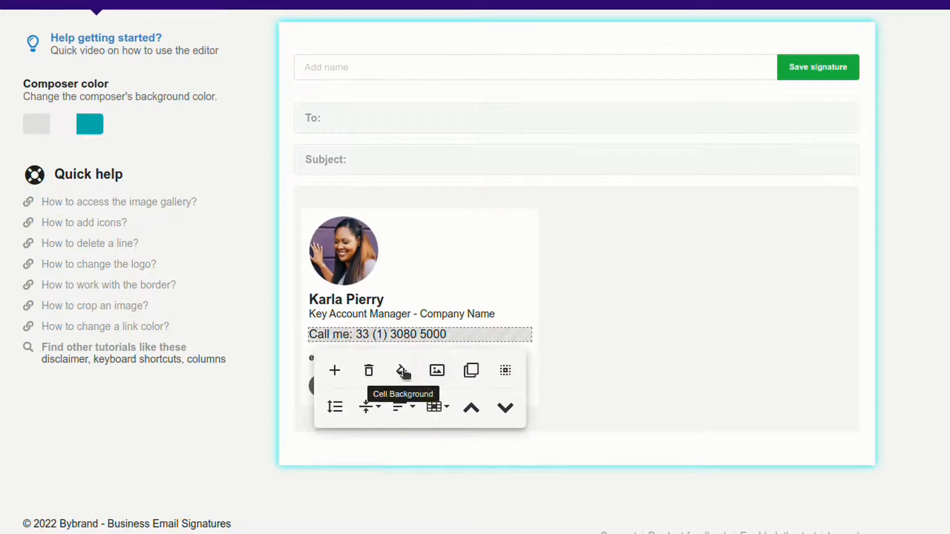
click(369, 372)
click(417, 360)
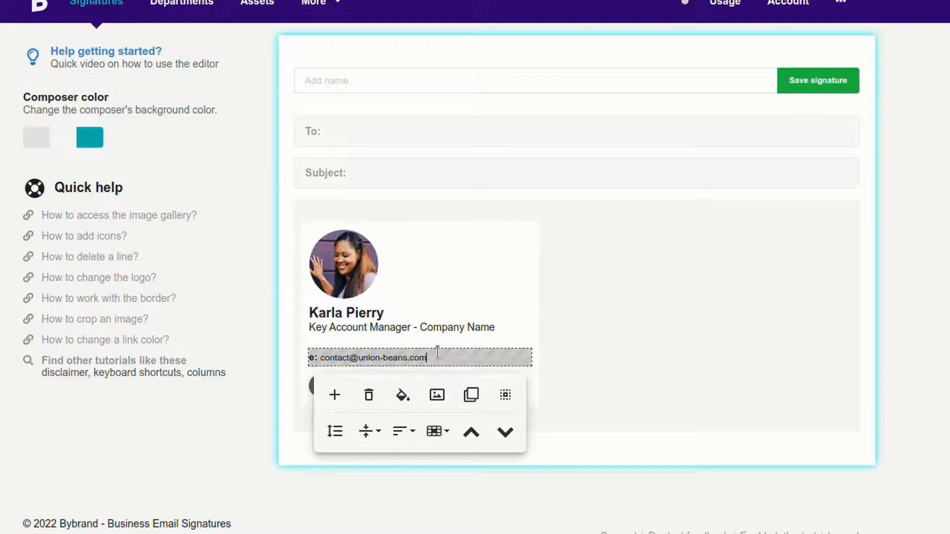
click(369, 393)
click(559, 359)
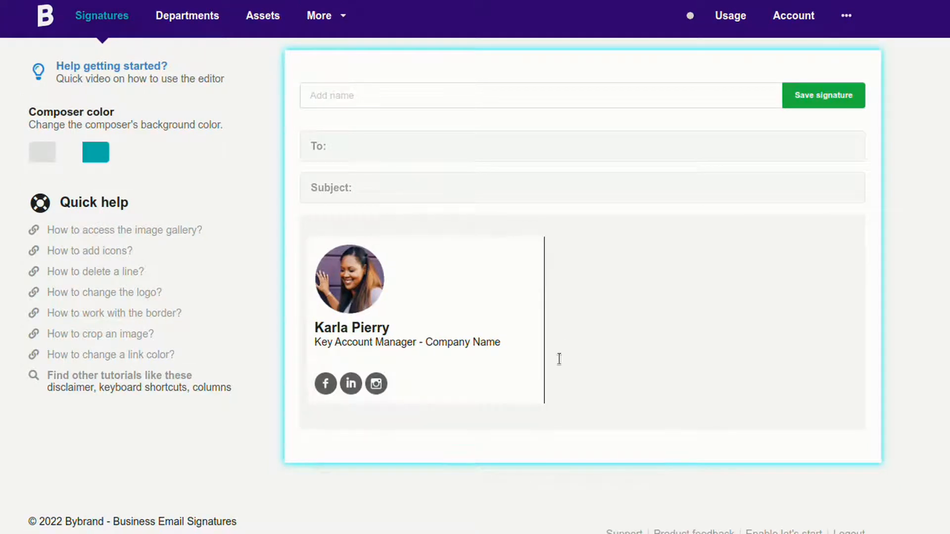
Insert a plain text row below the empty row that follows the job title.
click(436, 356)
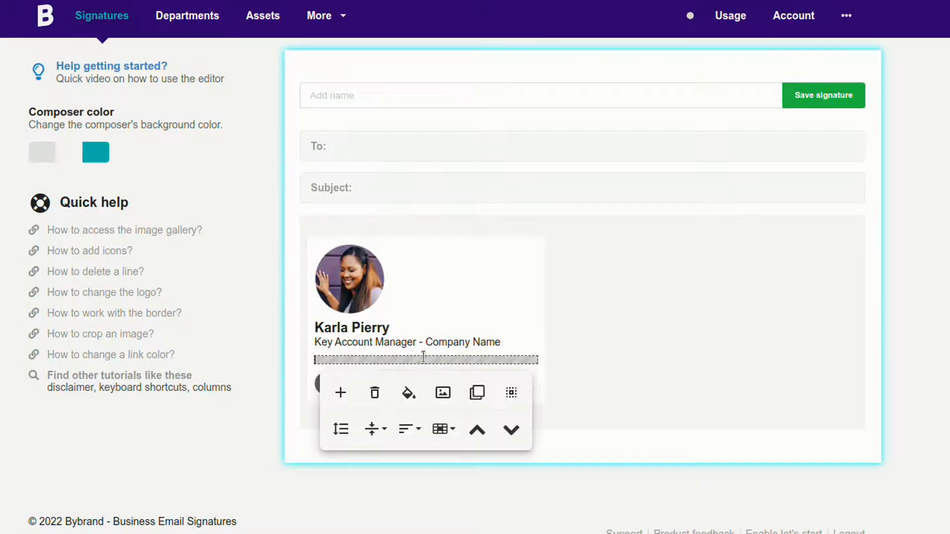
click(351, 398)
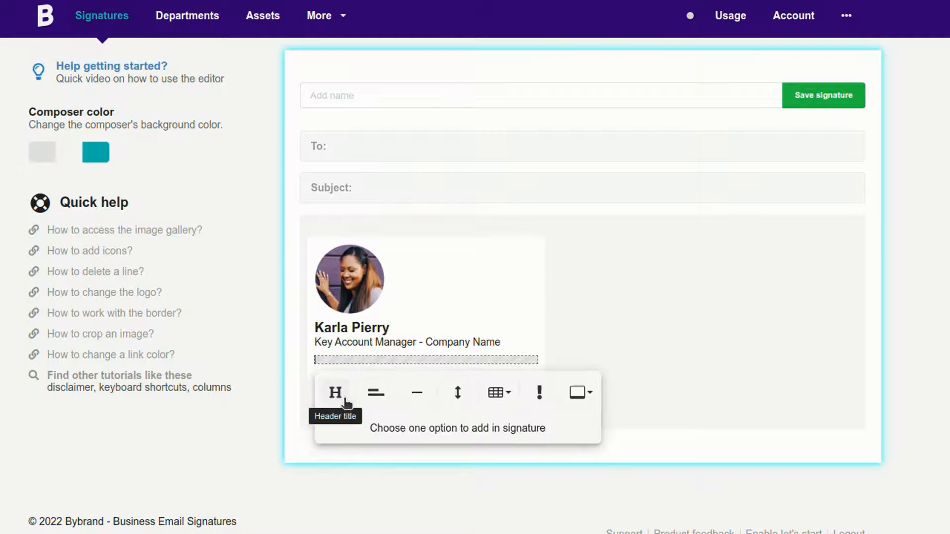
click(375, 396)
Replace the placeholder text with "phone:" in bold followed by the contact's phone number.
click(390, 371)
triple_click(391, 369)
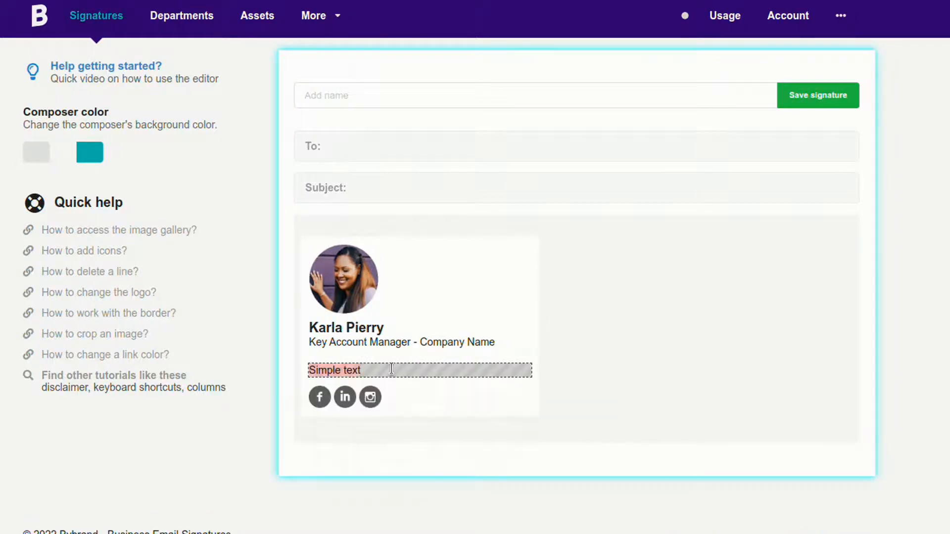
text(phone: +)
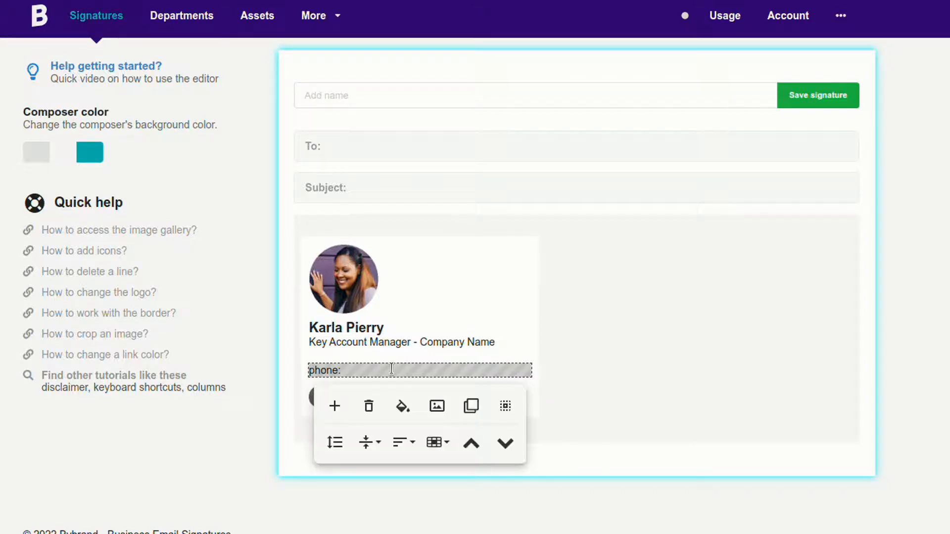
text(03 1 )
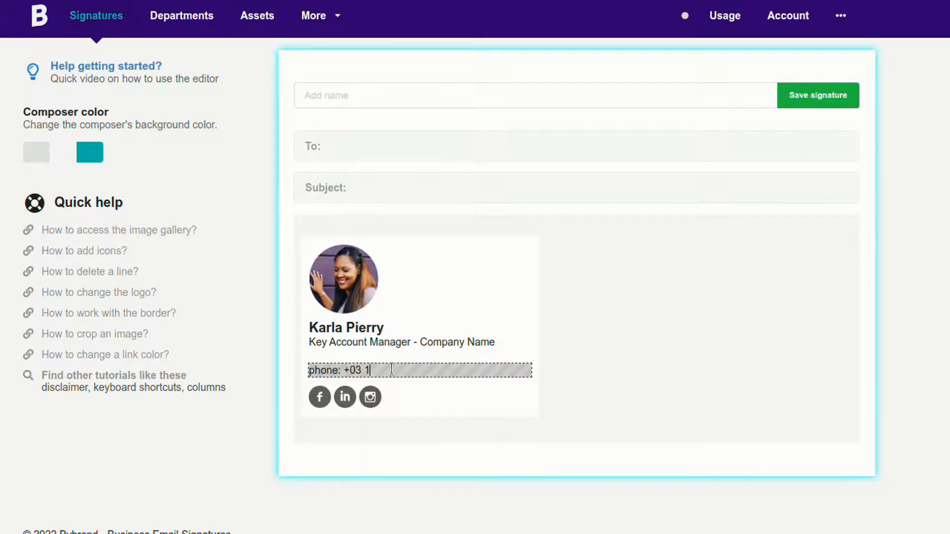
text(000- 0000)
click(196, 396)
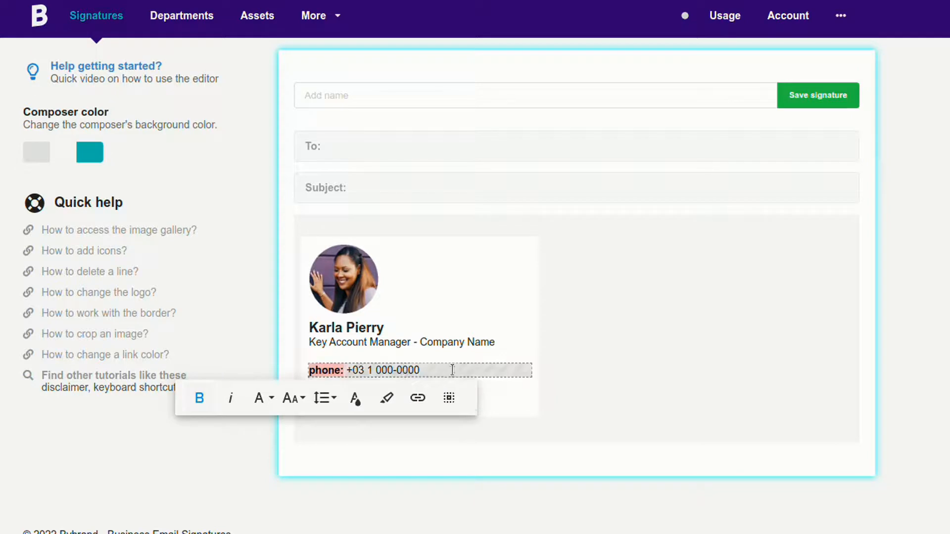
Duplicate the phone row and change the copy to "email:" followed by the contact's email address.
click(460, 409)
drag(310, 384, 413, 382)
text(email: +03 1 000-0000)
click(345, 383)
key(BackSpace)
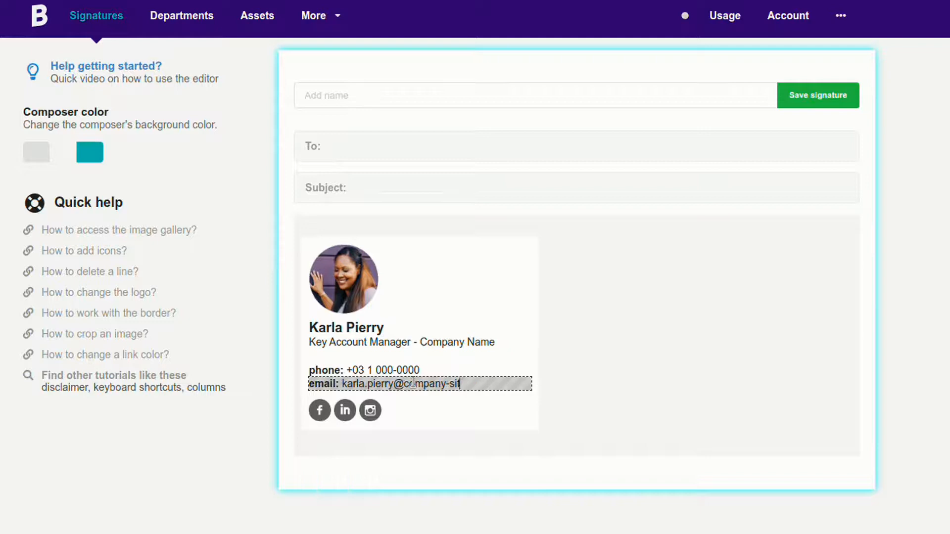
click(471, 419)
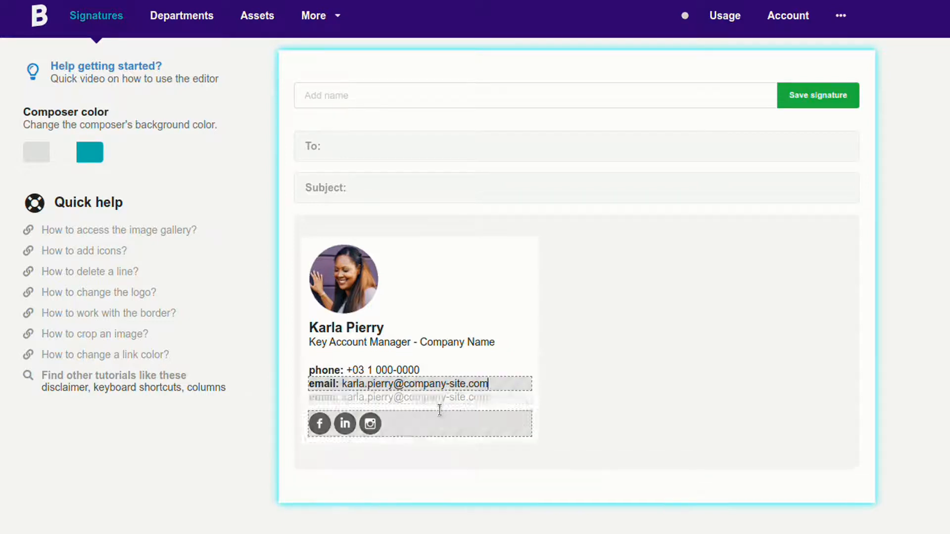
double_click(324, 398)
text(site)
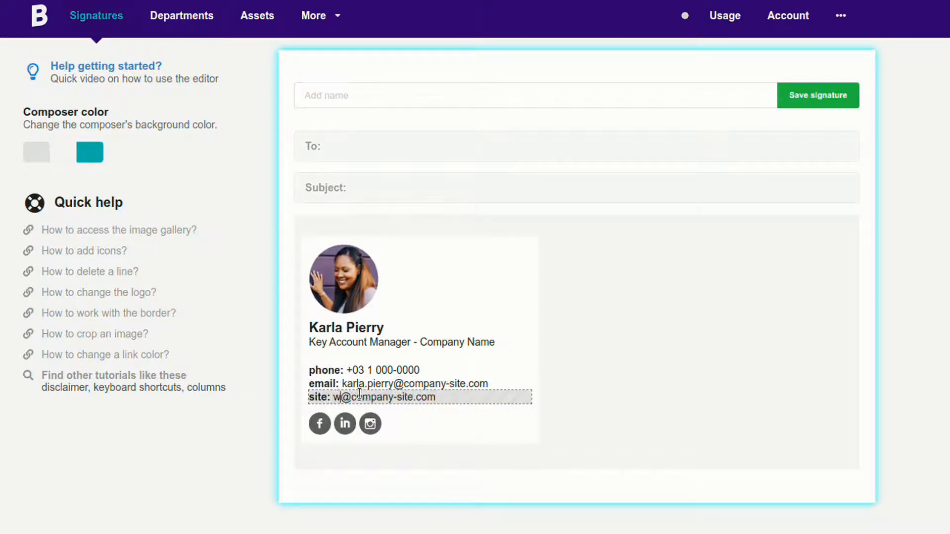
Increase the top and bottom padding of the phone, email and site rows together.
scroll(525, 393, down, 1)
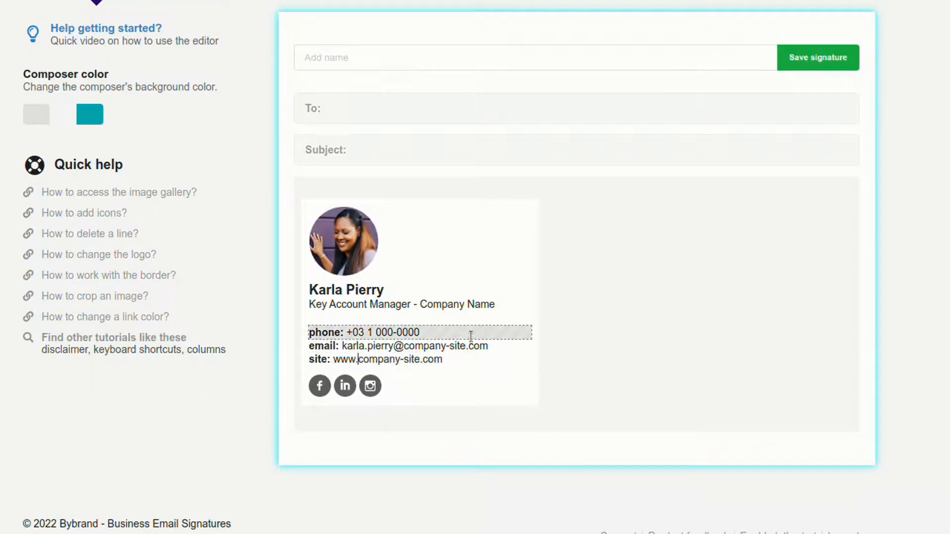
click(459, 356)
click(335, 431)
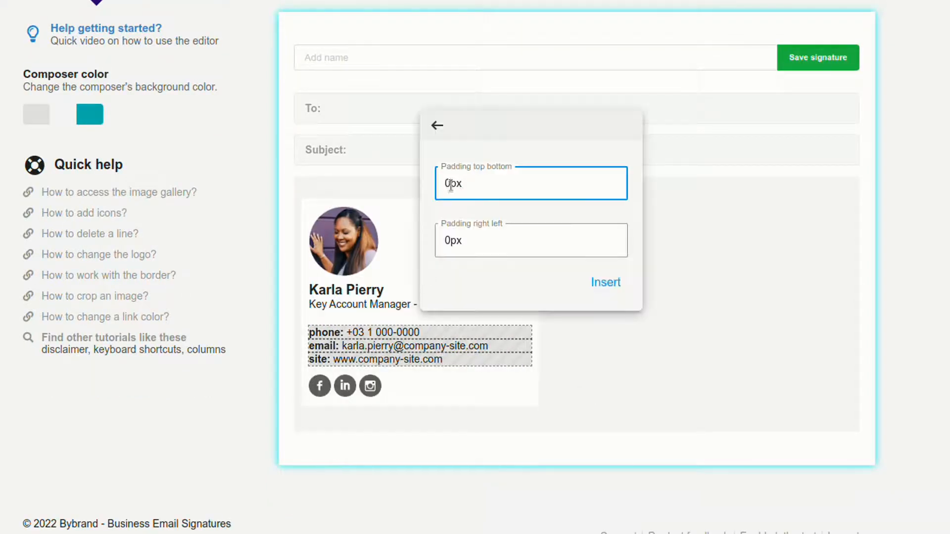
click(605, 282)
Delete the social icons row and add a plain text row at the end of the signature.
click(484, 388)
click(371, 436)
click(334, 426)
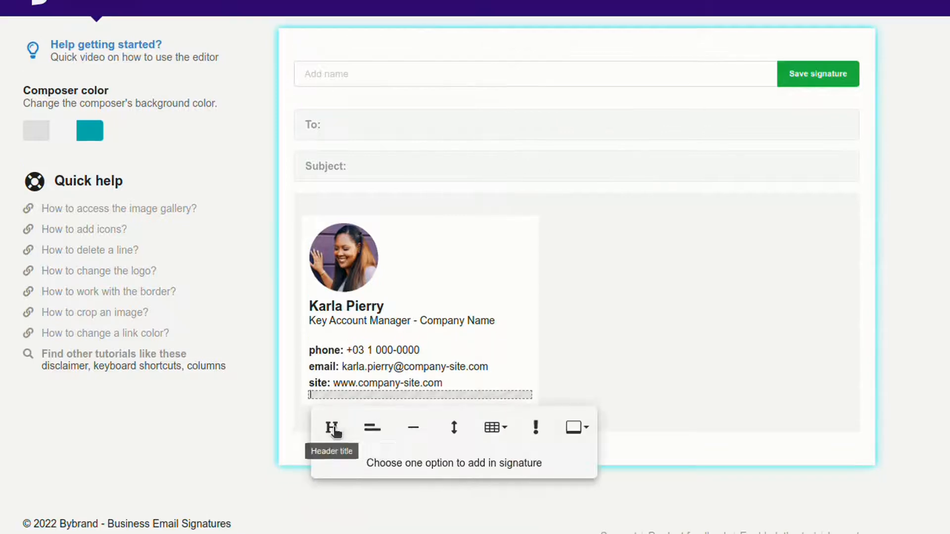
click(386, 431)
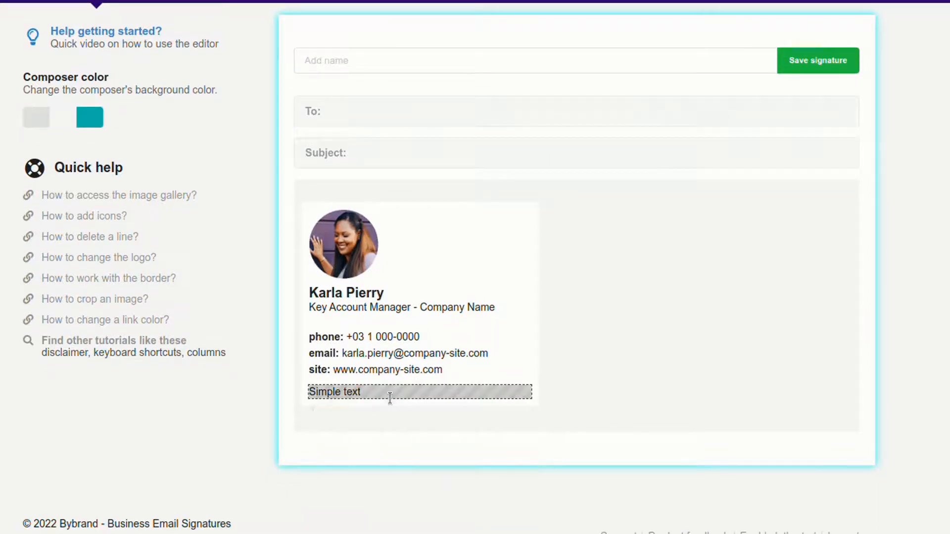
Insert the LinkedIn icon from the Dark square outline set in the last row of the signature.
click(387, 395)
click(436, 429)
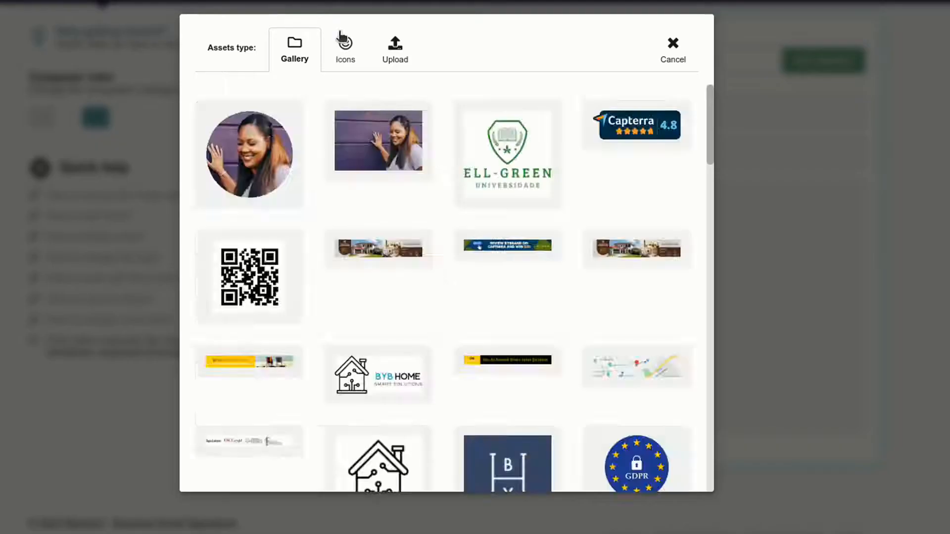
click(343, 41)
click(305, 119)
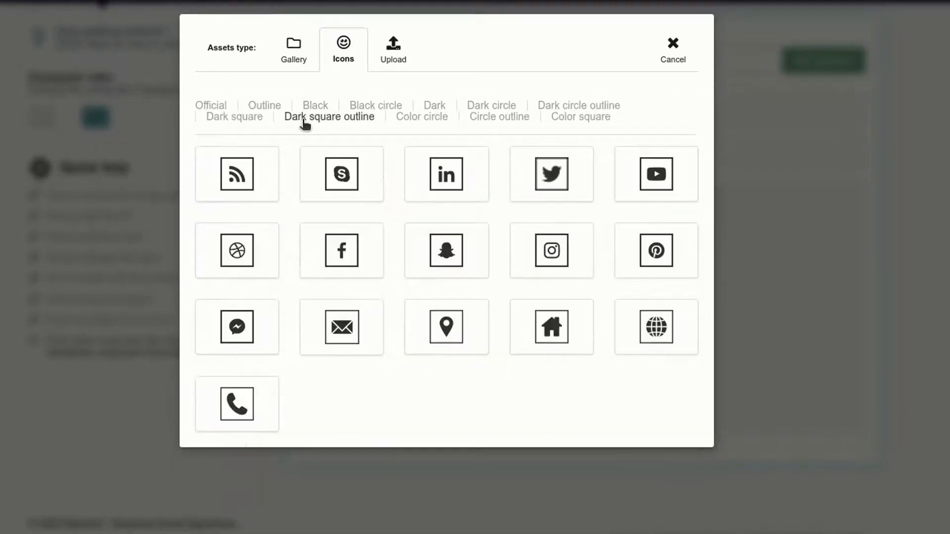
click(446, 174)
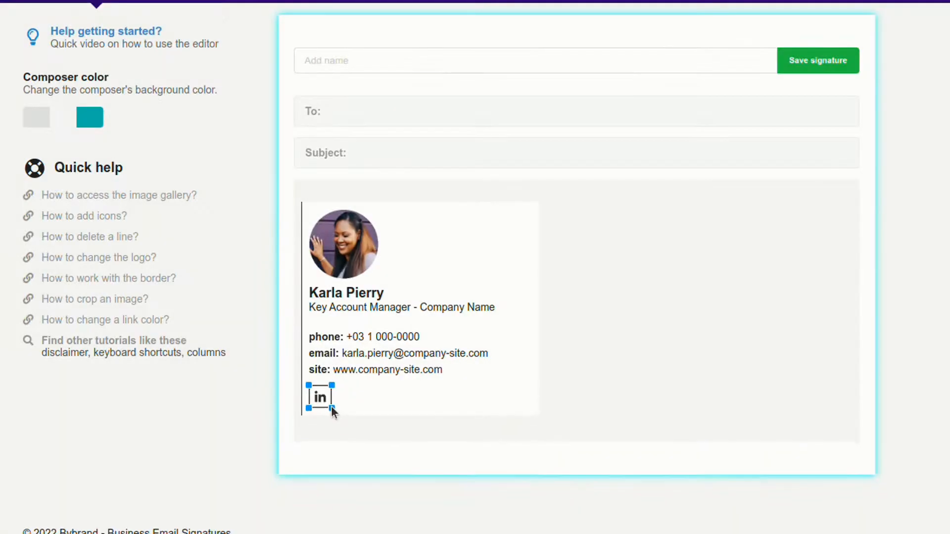
Insert the YouTube icon from the Dark square outline set beside the LinkedIn icon and shrink it to a similar size.
click(357, 389)
click(357, 389)
click(436, 436)
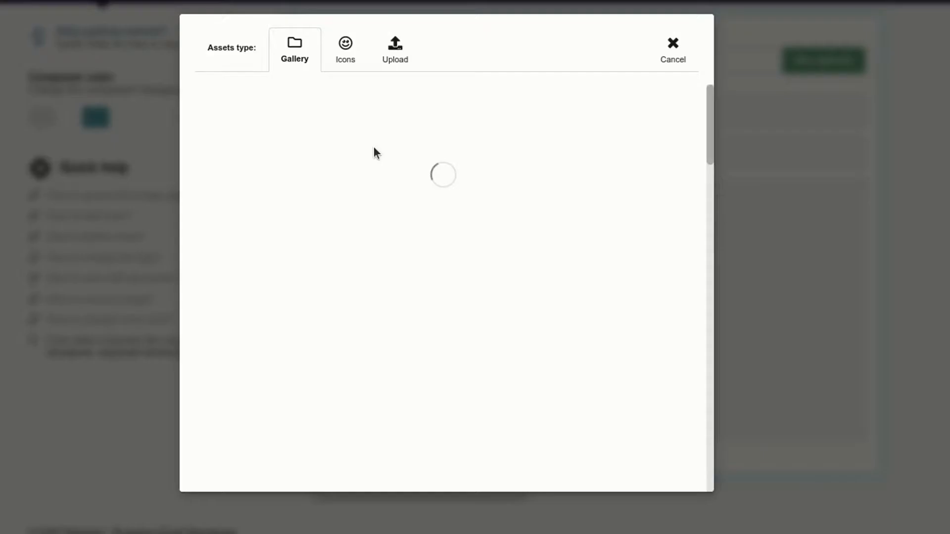
click(345, 56)
click(365, 118)
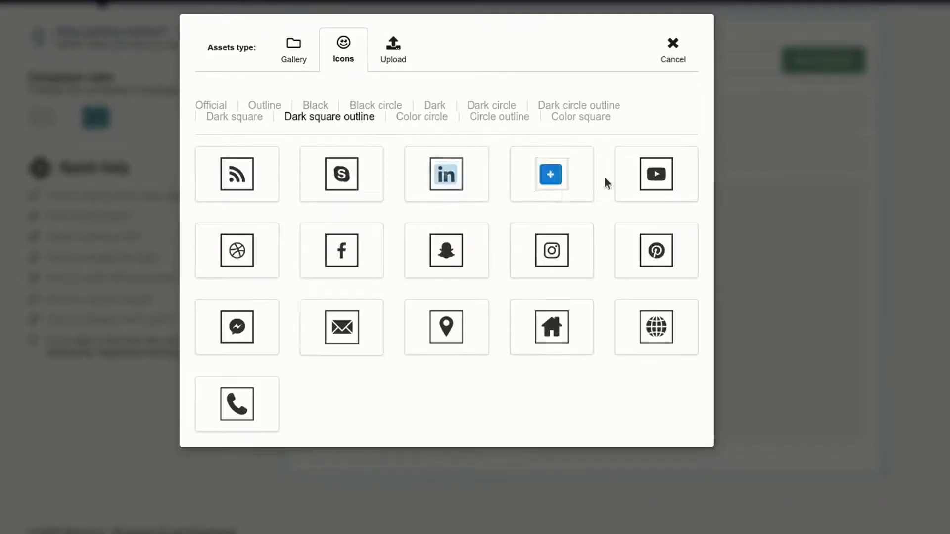
click(660, 177)
drag(366, 385, 360, 390)
click(590, 400)
Name the signature with the contact's full name followed by "- Signature" and save it.
scroll(408, 129, up, 2)
click(407, 101)
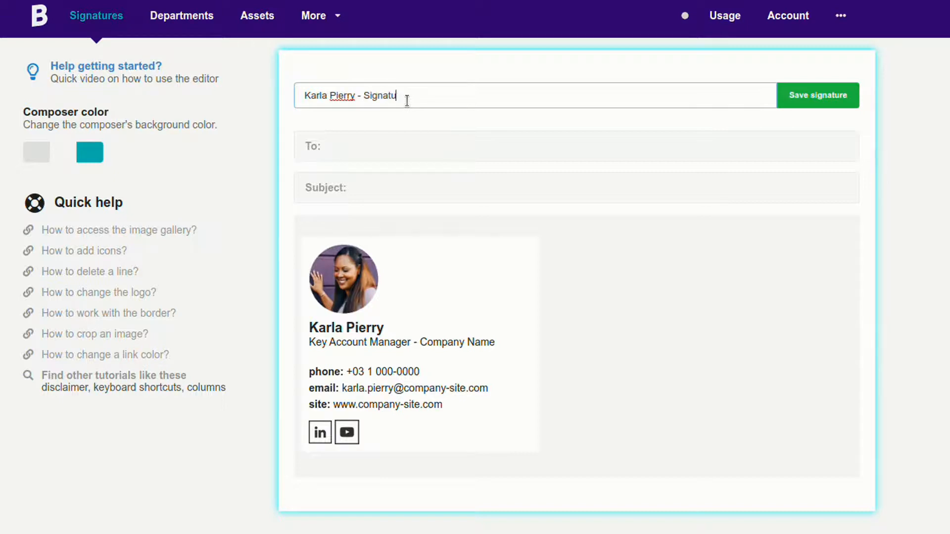
click(799, 99)
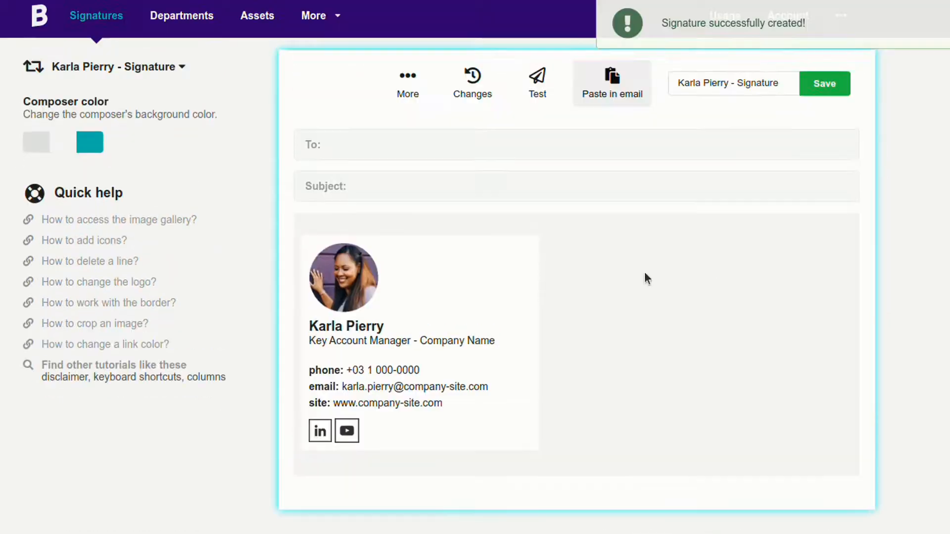
Shrink the YouTube icon slightly so it matches the LinkedIn icon's size.
scroll(386, 365, down, 1)
click(346, 393)
drag(358, 375, 357, 377)
click(506, 398)
Change the company text in the job title row to "Company name" and make it bold.
click(467, 297)
key(Delete)
text(n)
click(429, 297)
drag(421, 297, 496, 297)
key(ctrl+b)
Link the phone number in the phone row to a "tel:" URL containing the contact's number.
drag(420, 328, 346, 327)
click(474, 355)
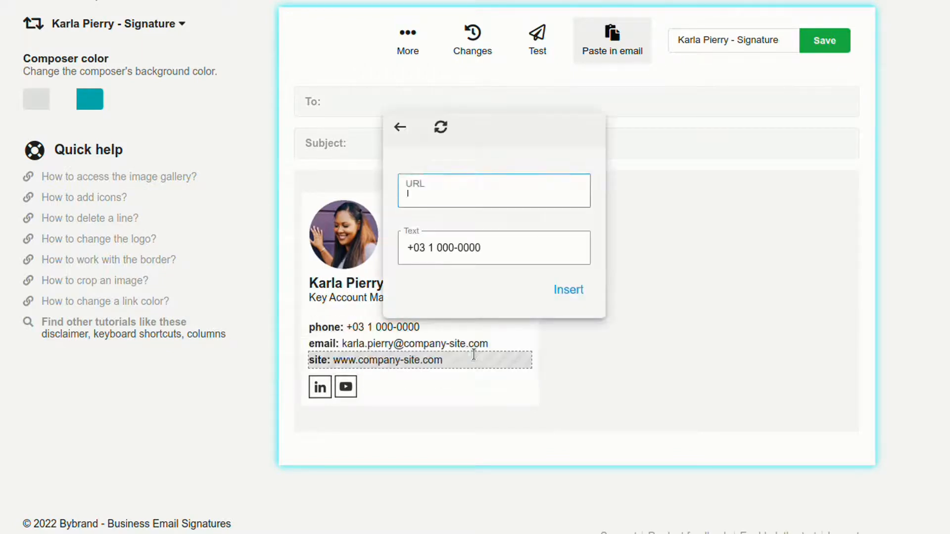
triple_click(494, 248)
key(ctrl+c)
click(476, 191)
key(ctrl+v)
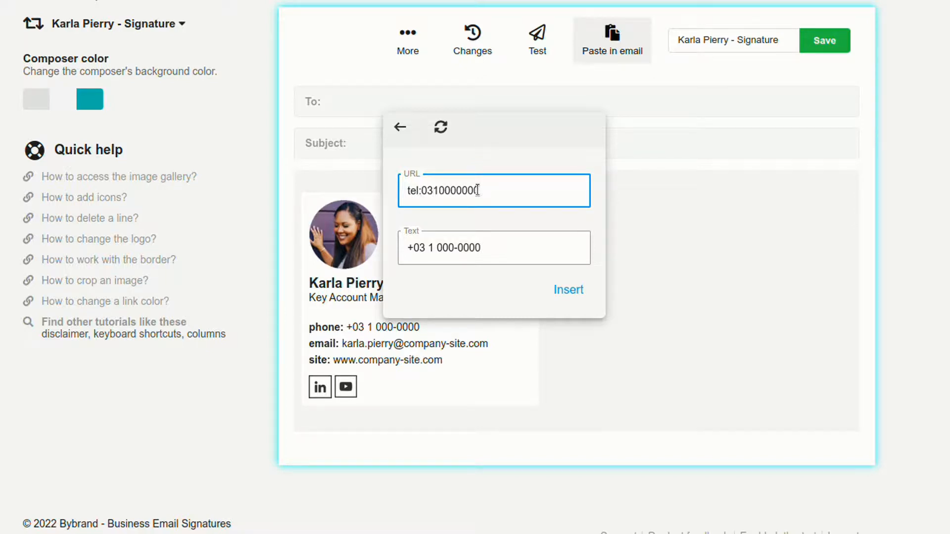
click(568, 289)
Set the phone number link's colour to black.
click(388, 326)
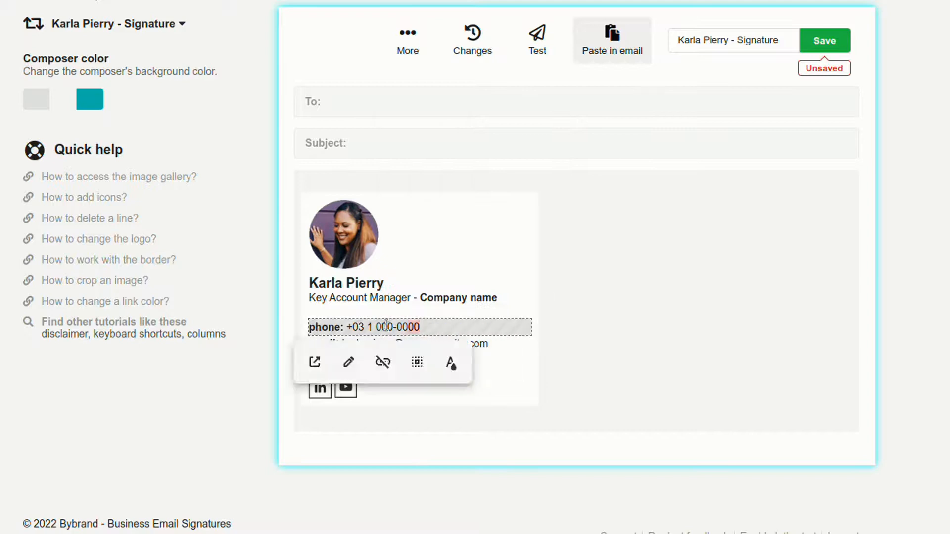
drag(425, 325, 349, 324)
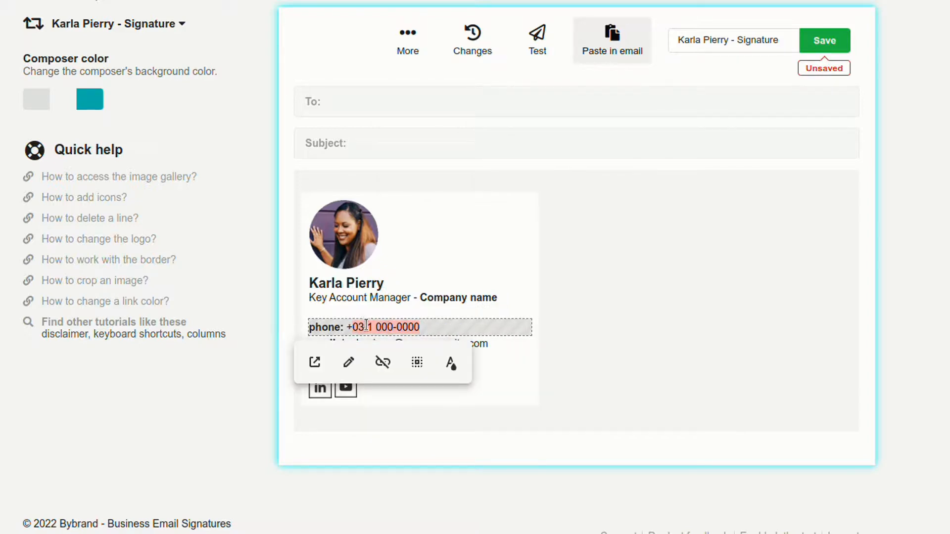
click(451, 364)
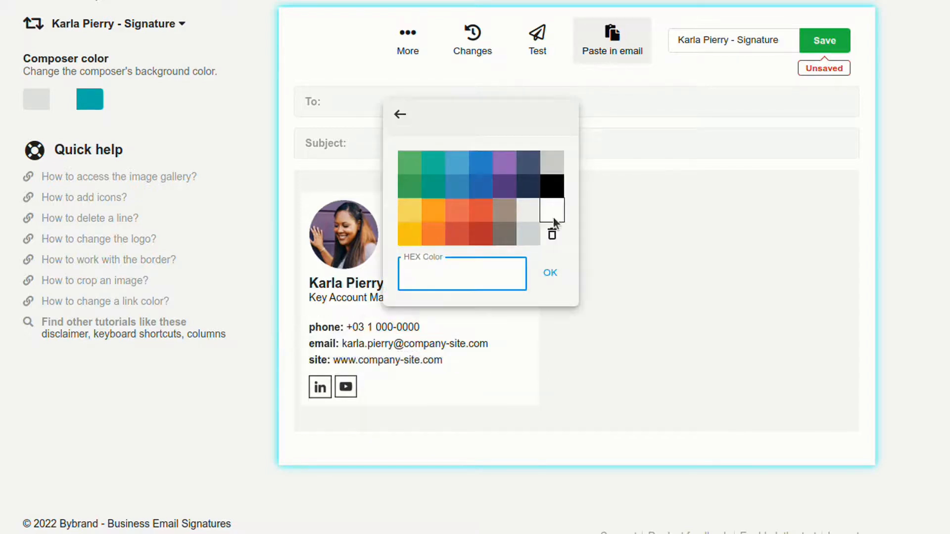
click(557, 185)
Link the address in the email row to a "mailto:" URL with the contact's email address.
drag(493, 344, 466, 344)
drag(344, 341, 342, 343)
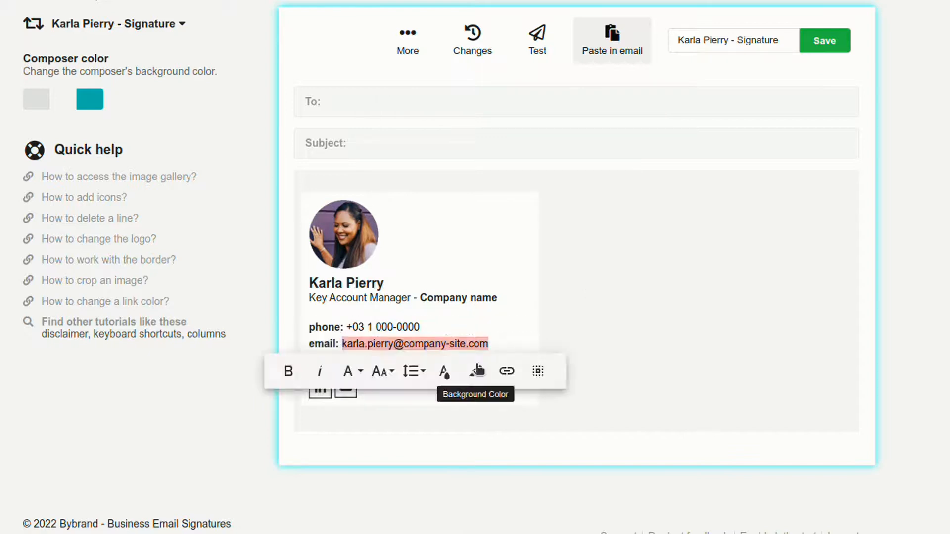
click(505, 371)
text(mailto:)
key(ctrl+v)
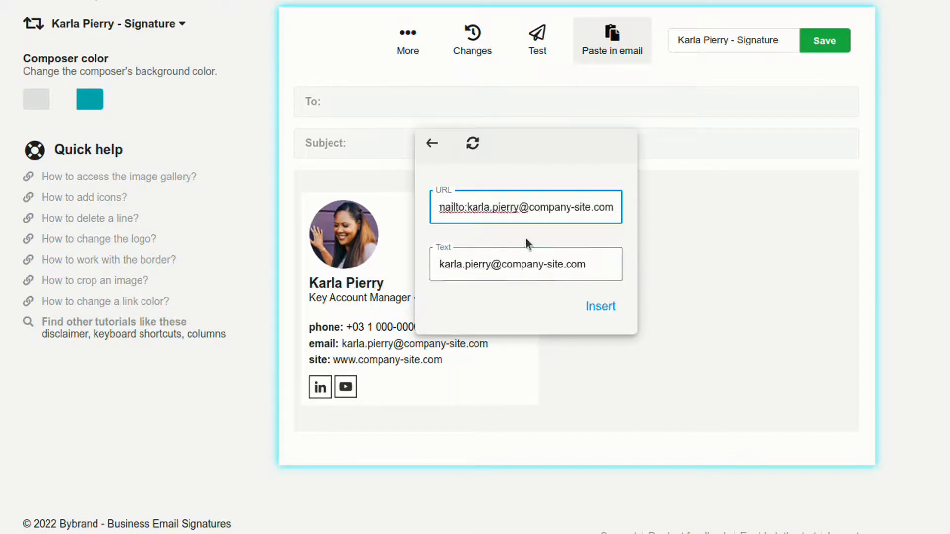
click(600, 306)
drag(492, 362, 338, 358)
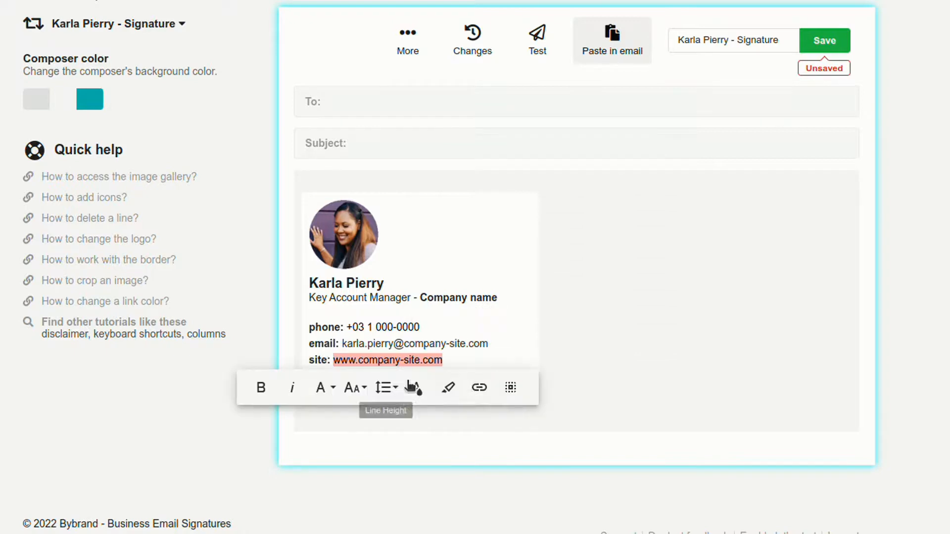
click(479, 387)
click(471, 268)
click(461, 230)
text(https://www.company-site.com)
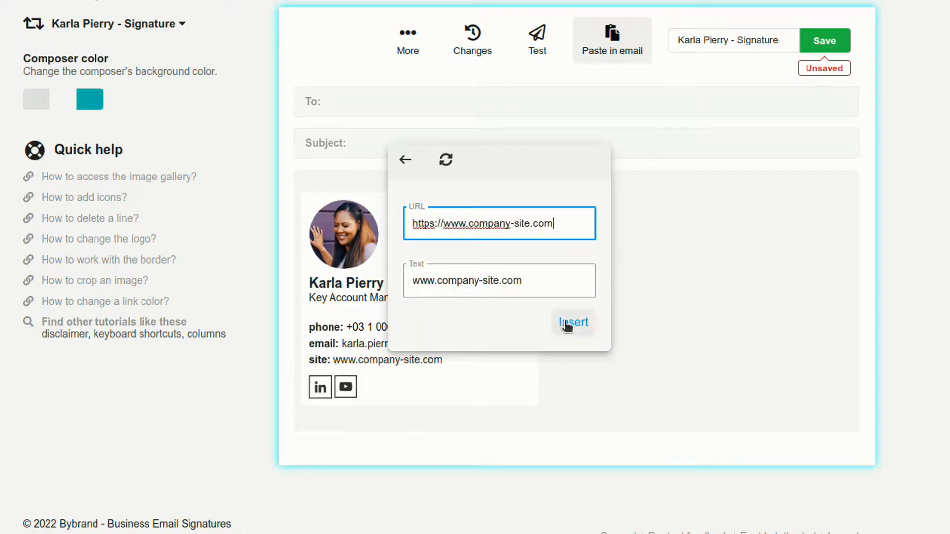
click(570, 322)
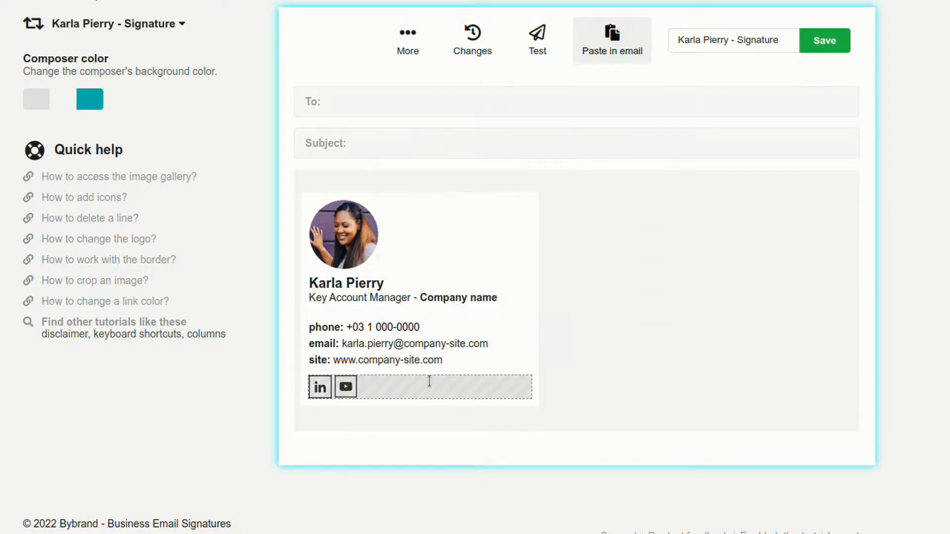
Set the website and email links' colour to black and save the signature.
click(456, 395)
click(559, 225)
drag(491, 344, 344, 345)
click(483, 380)
click(572, 207)
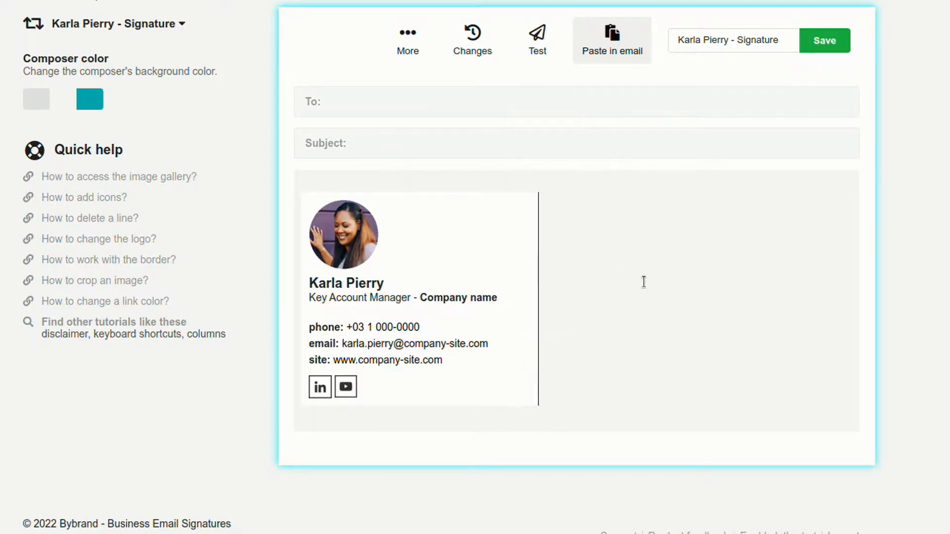
click(831, 42)
scroll(705, 248, down, 1)
click(319, 388)
click(270, 403)
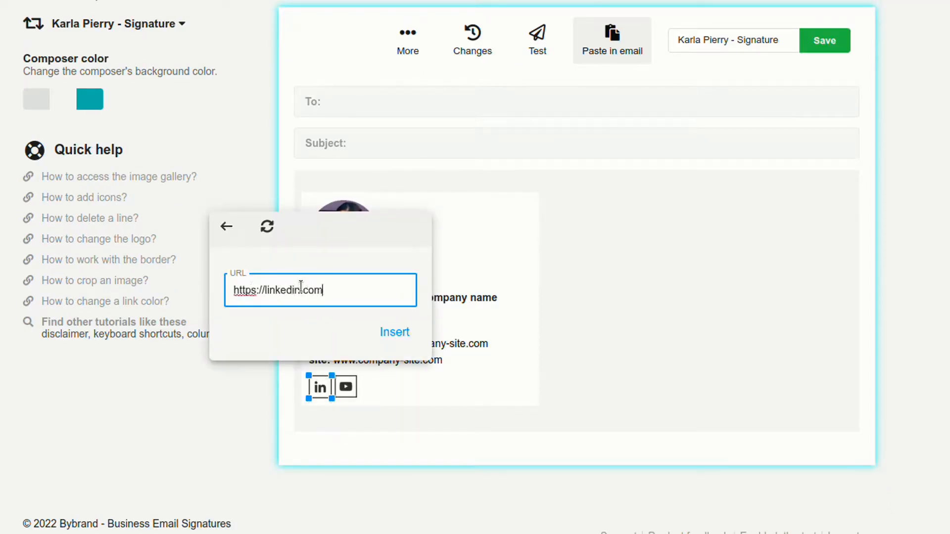
click(394, 332)
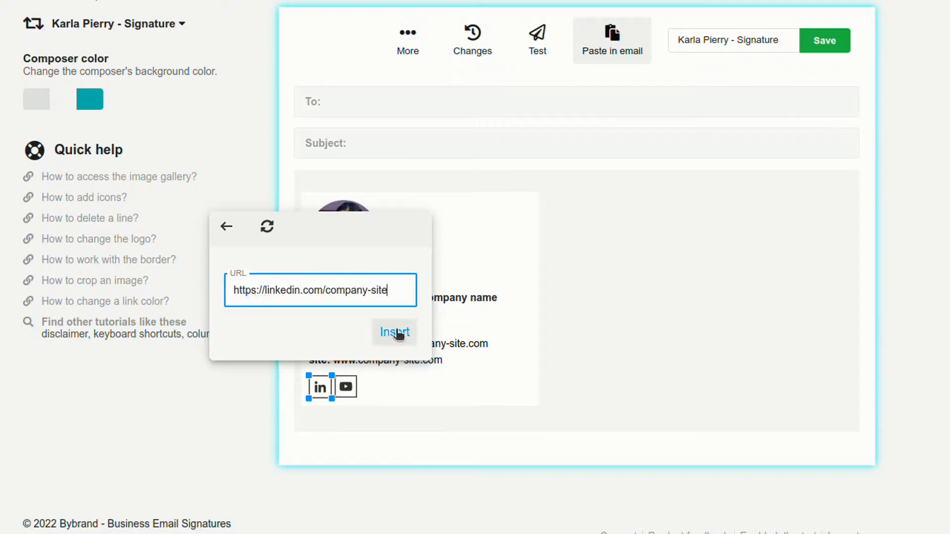
click(346, 387)
click(295, 403)
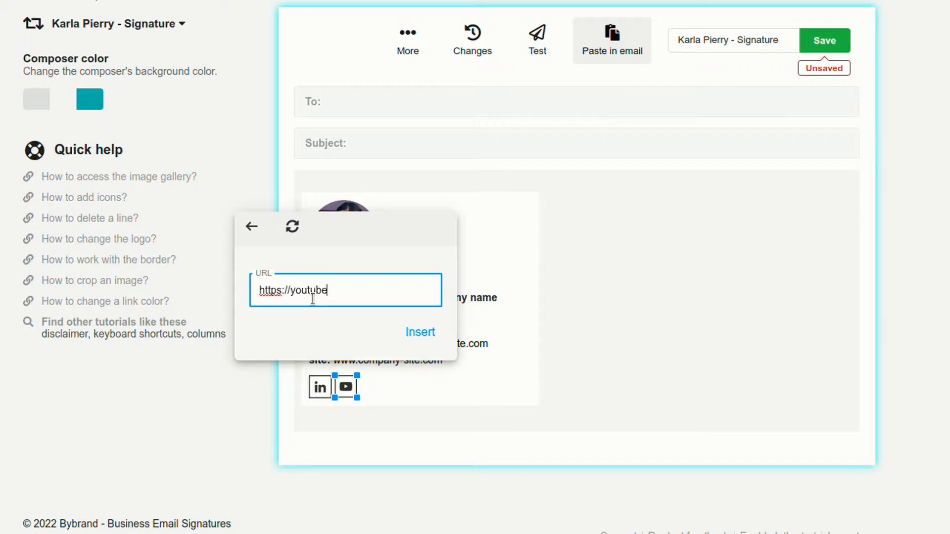
text(company-site)
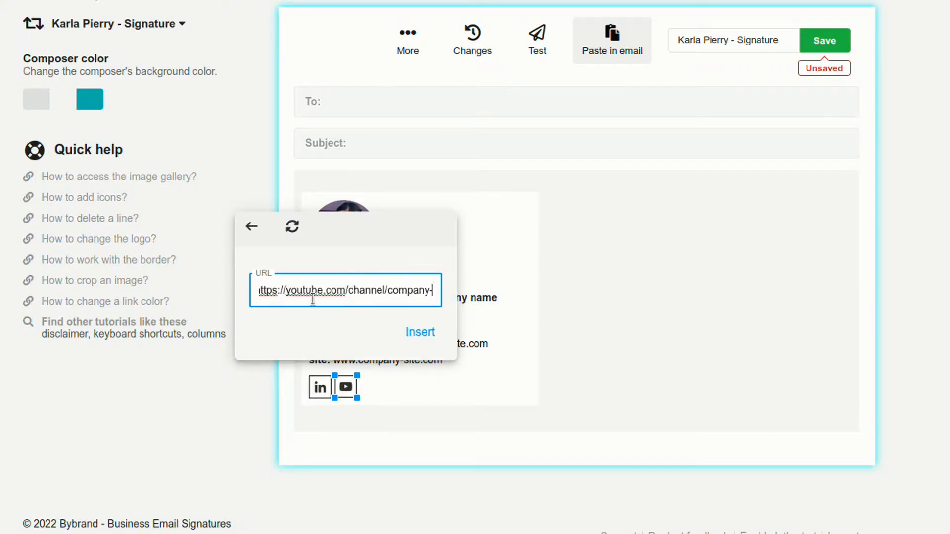
click(420, 332)
Insert the map image from the gallery in a new row below the social icons, scaled to the signature's width.
click(424, 390)
click(415, 422)
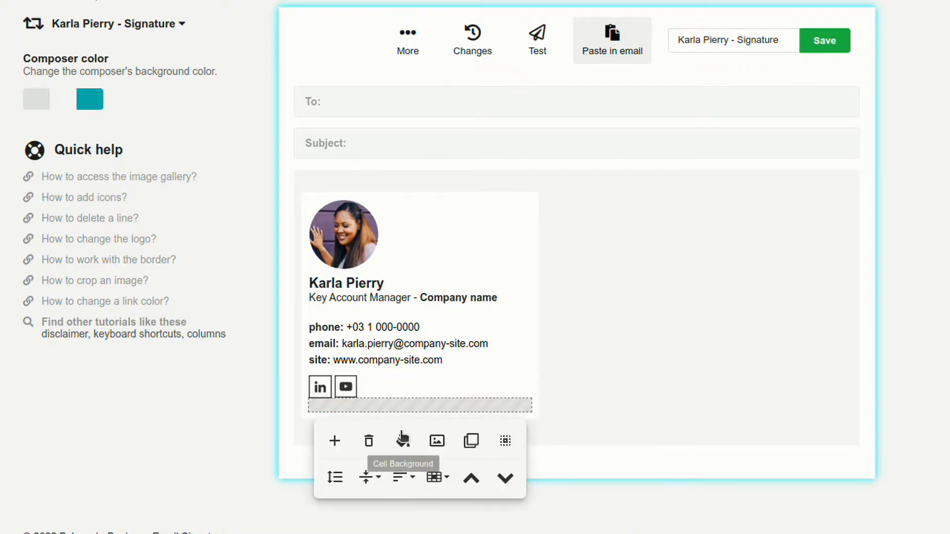
click(403, 440)
scroll(414, 204, down, 5)
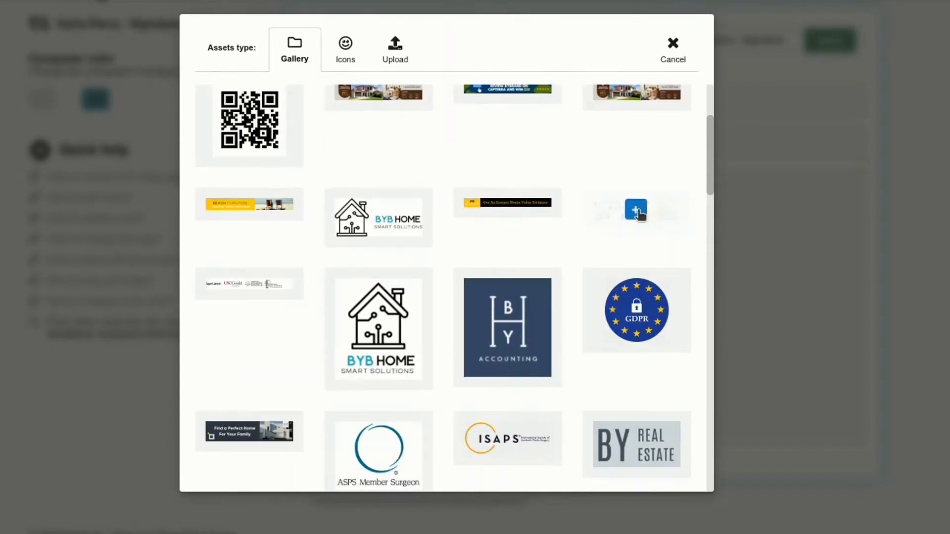
click(636, 210)
mouse_move(723, 406)
mouse_down()
mouse_move(494, 424)
mouse_move(535, 424)
mouse_up()
Add a vertical spacer row between the social icons and the map image, and save the signature.
click(388, 385)
key(Return)
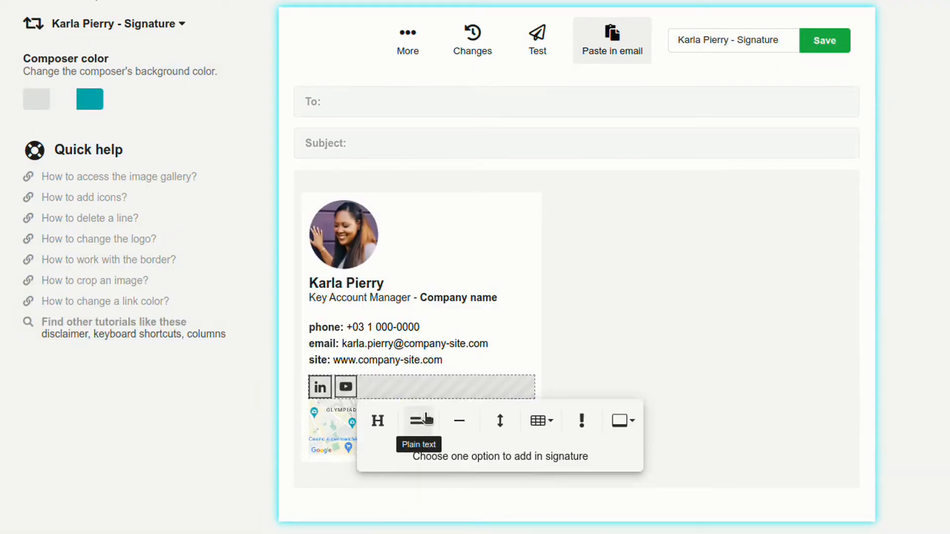
click(501, 420)
click(661, 367)
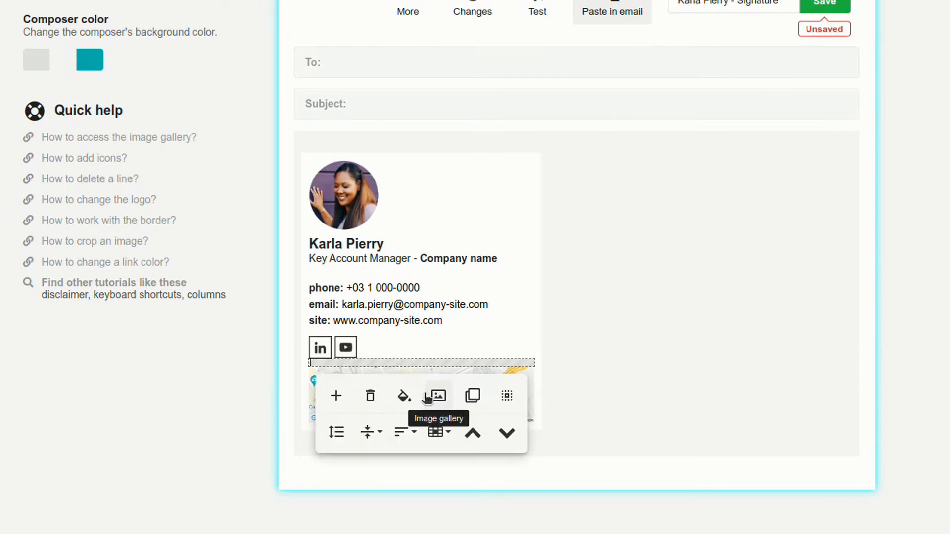
scroll(741, 173, up, 2)
click(823, 78)
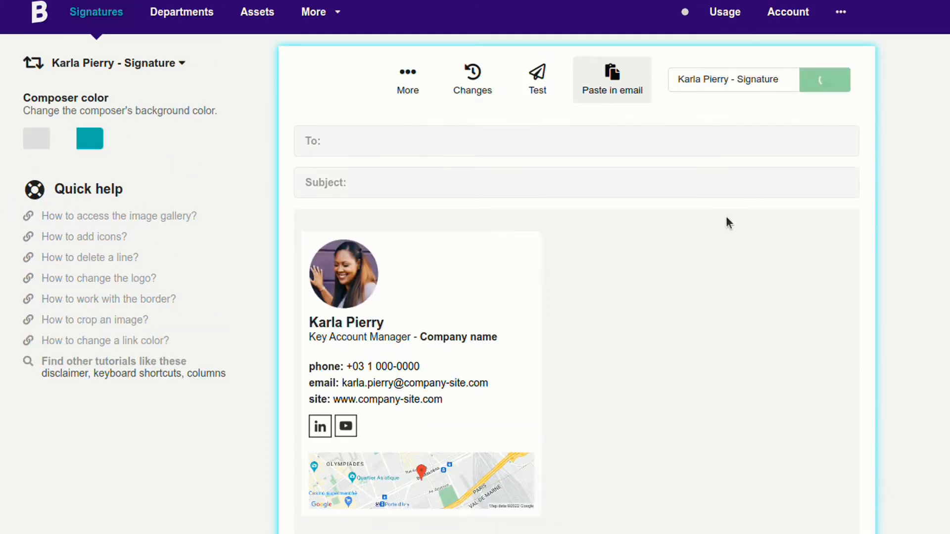
Open the signature's paste-in-email view and copy the finished signature.
scroll(699, 266, down, 1)
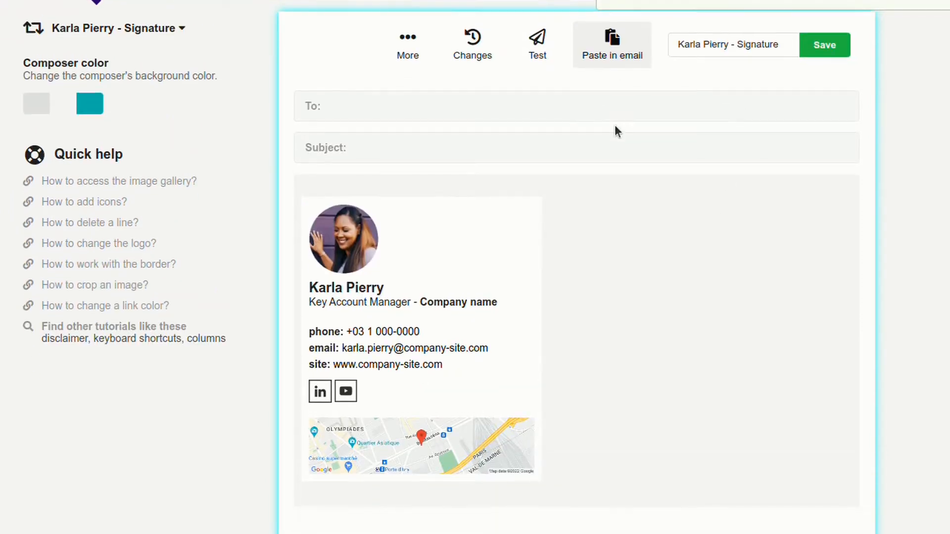
scroll(613, 133, up, 1)
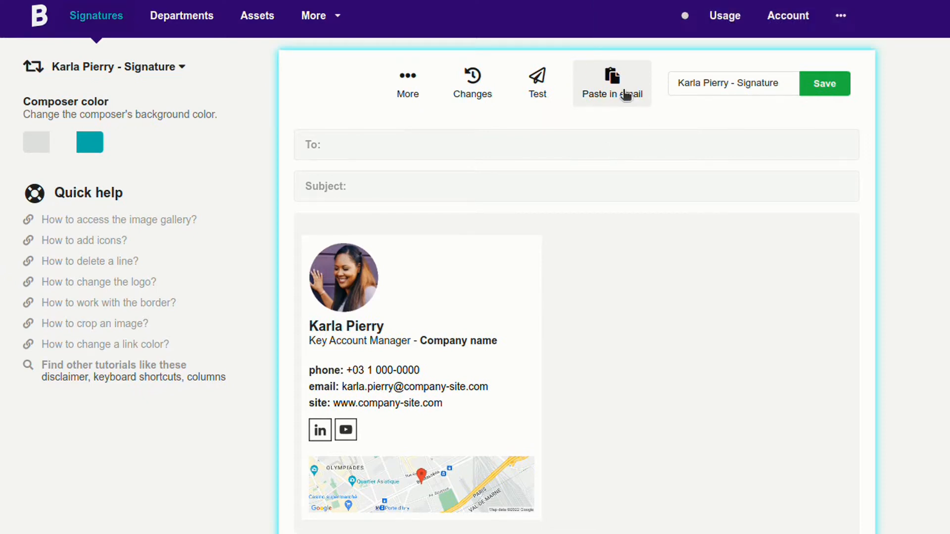
scroll(637, 200, down, 1)
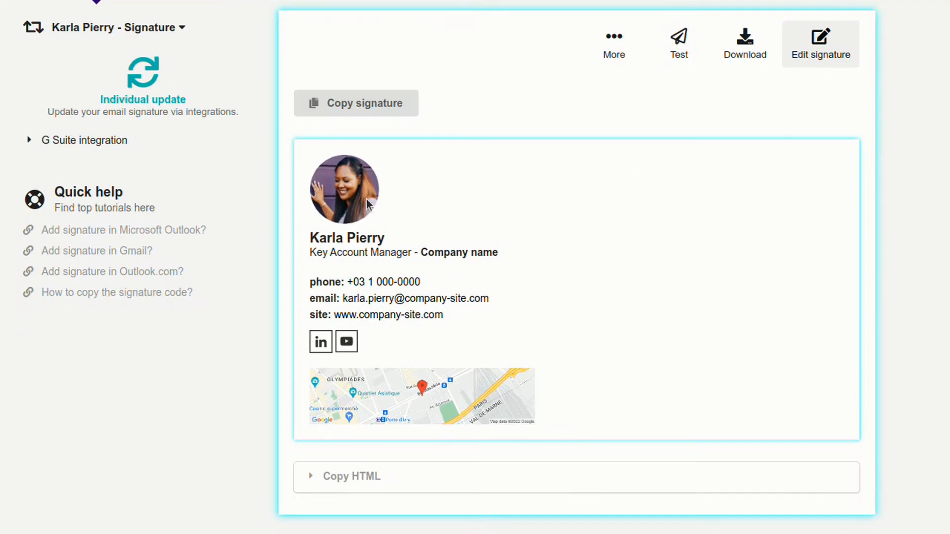
scroll(345, 429, down, 1)
scroll(349, 430, up, 1)
scroll(350, 431, down, 1)
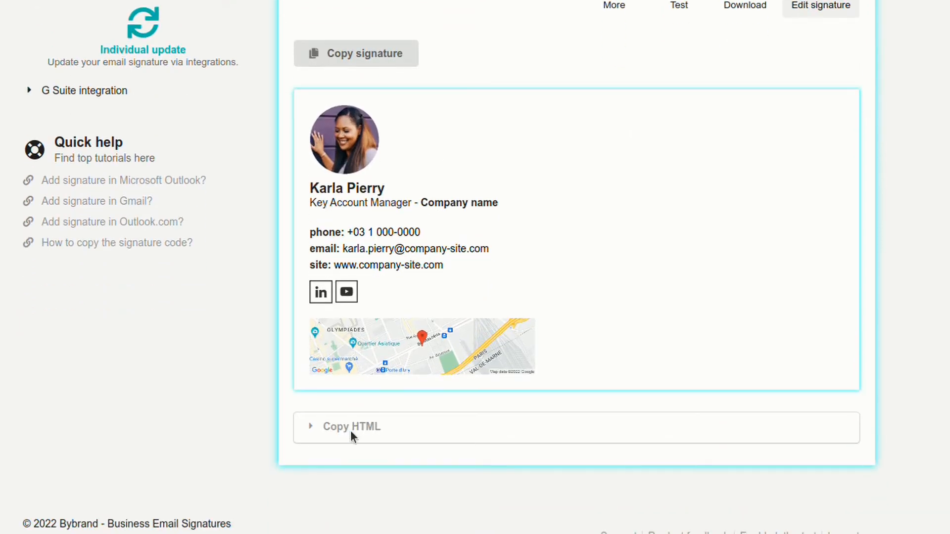
scroll(351, 431, up, 2)
click(372, 143)
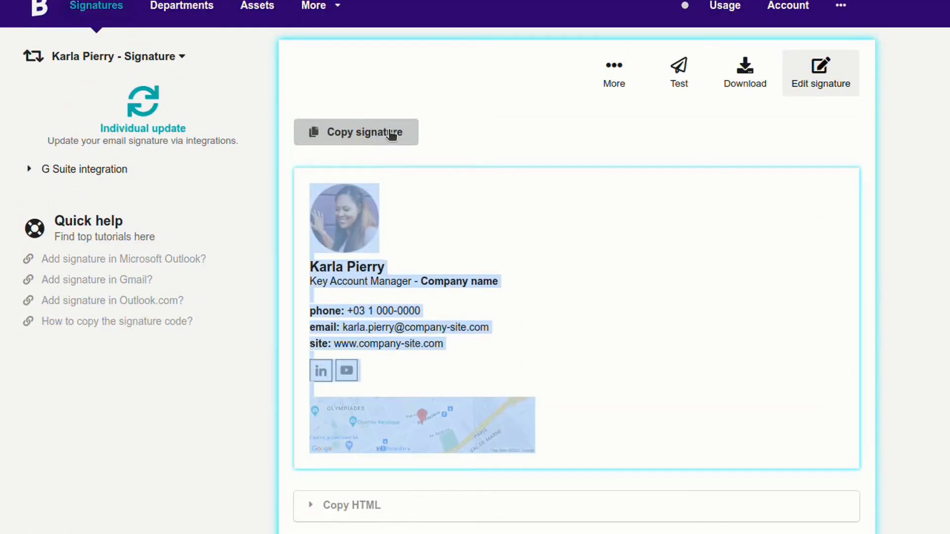
Look at the signature's test panel and its additional share, clone and delete options.
click(678, 74)
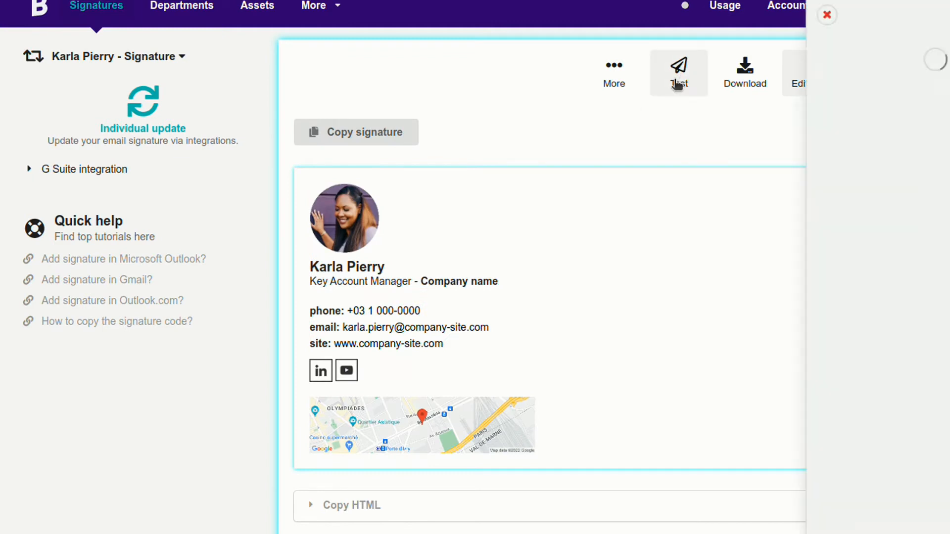
click(629, 141)
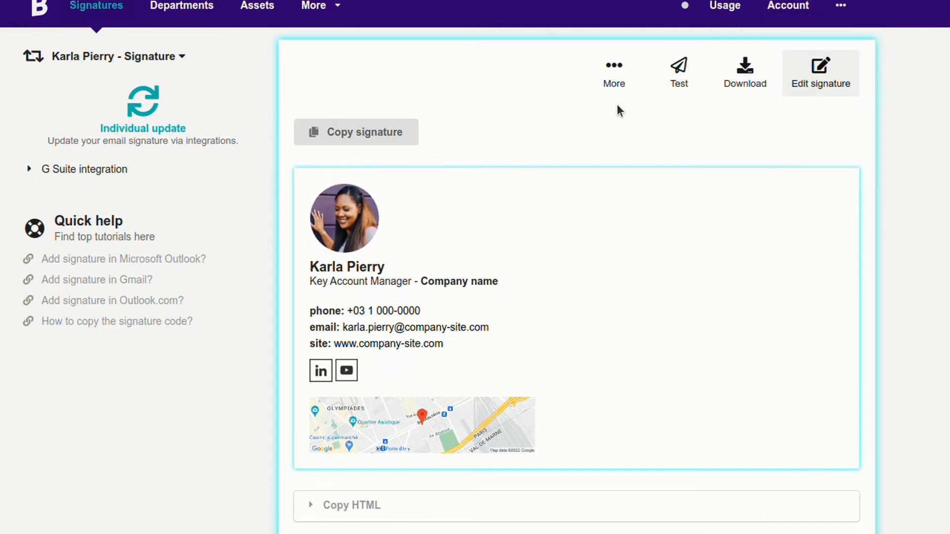
click(614, 74)
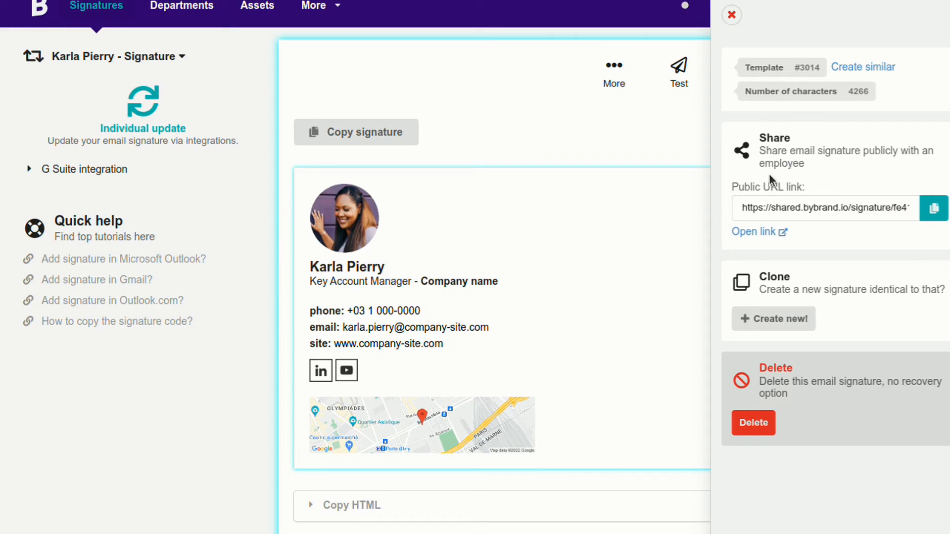